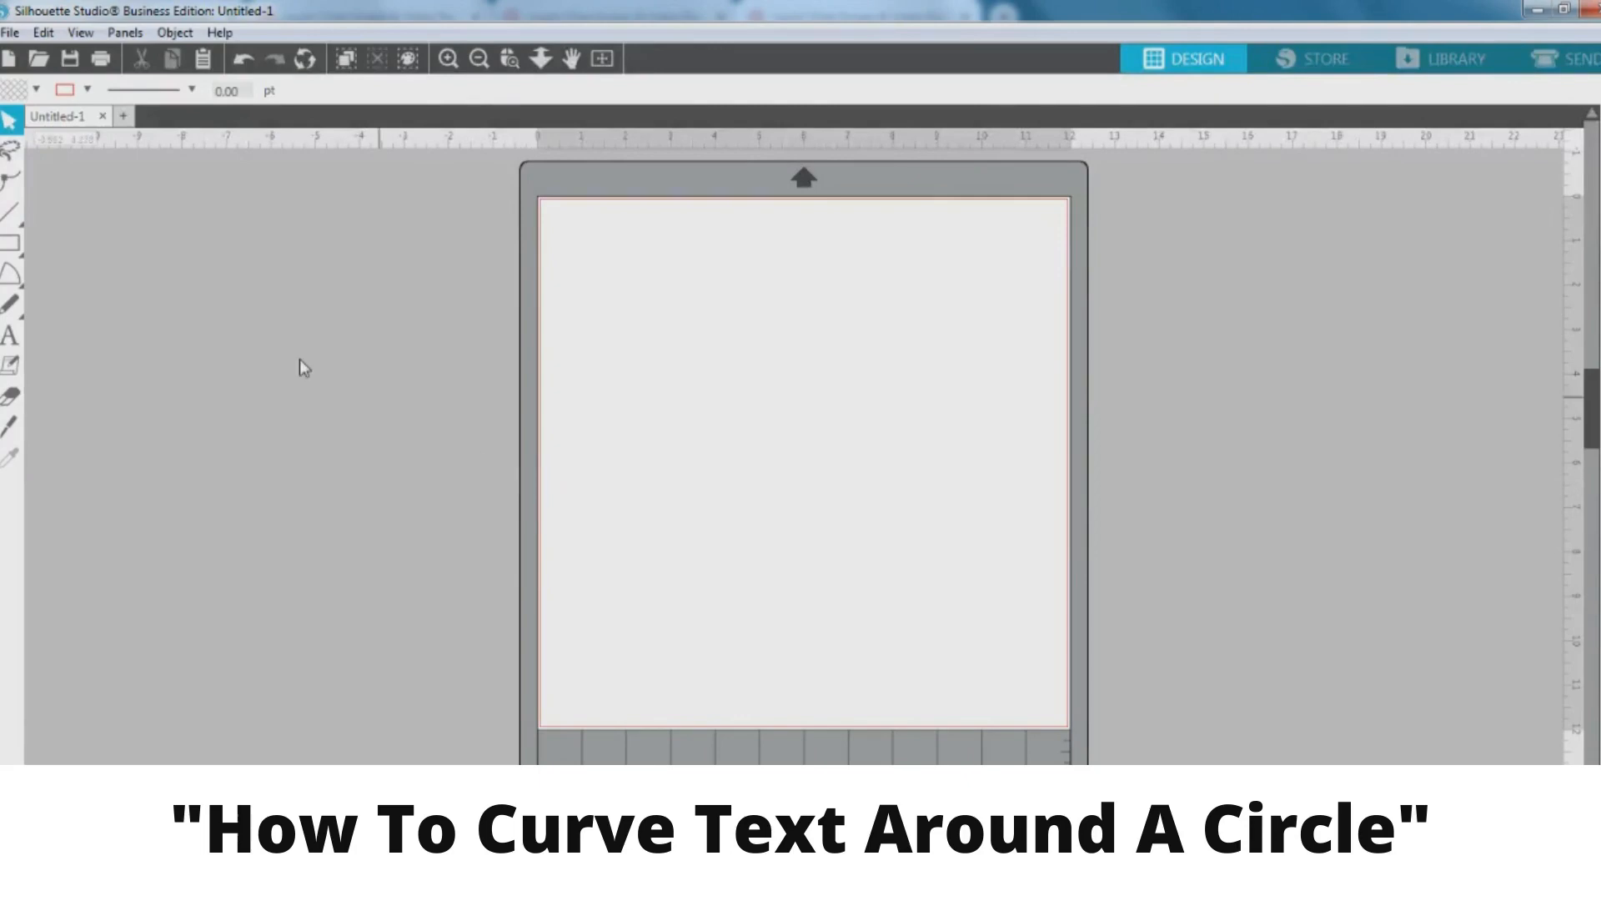
Draw a 5.115 × 5.115 in circle near the top of the mat with the Ellipse tool
{"action": "mouse_move", "coordinate": [10, 242]}
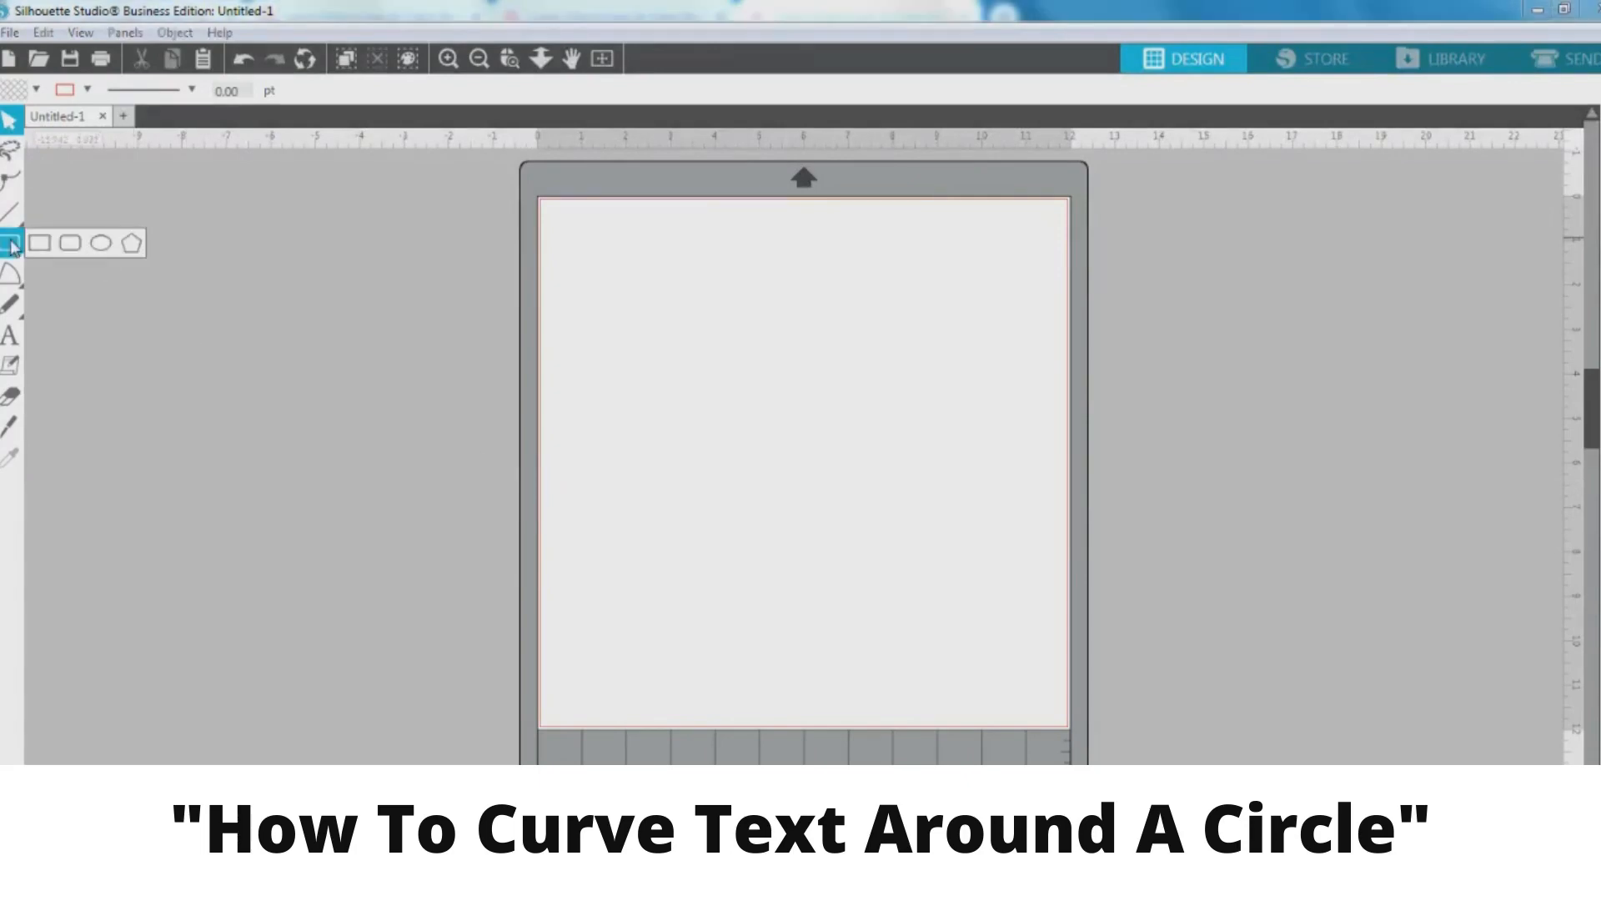
{"action": "left_click", "coordinate": [102, 243]}
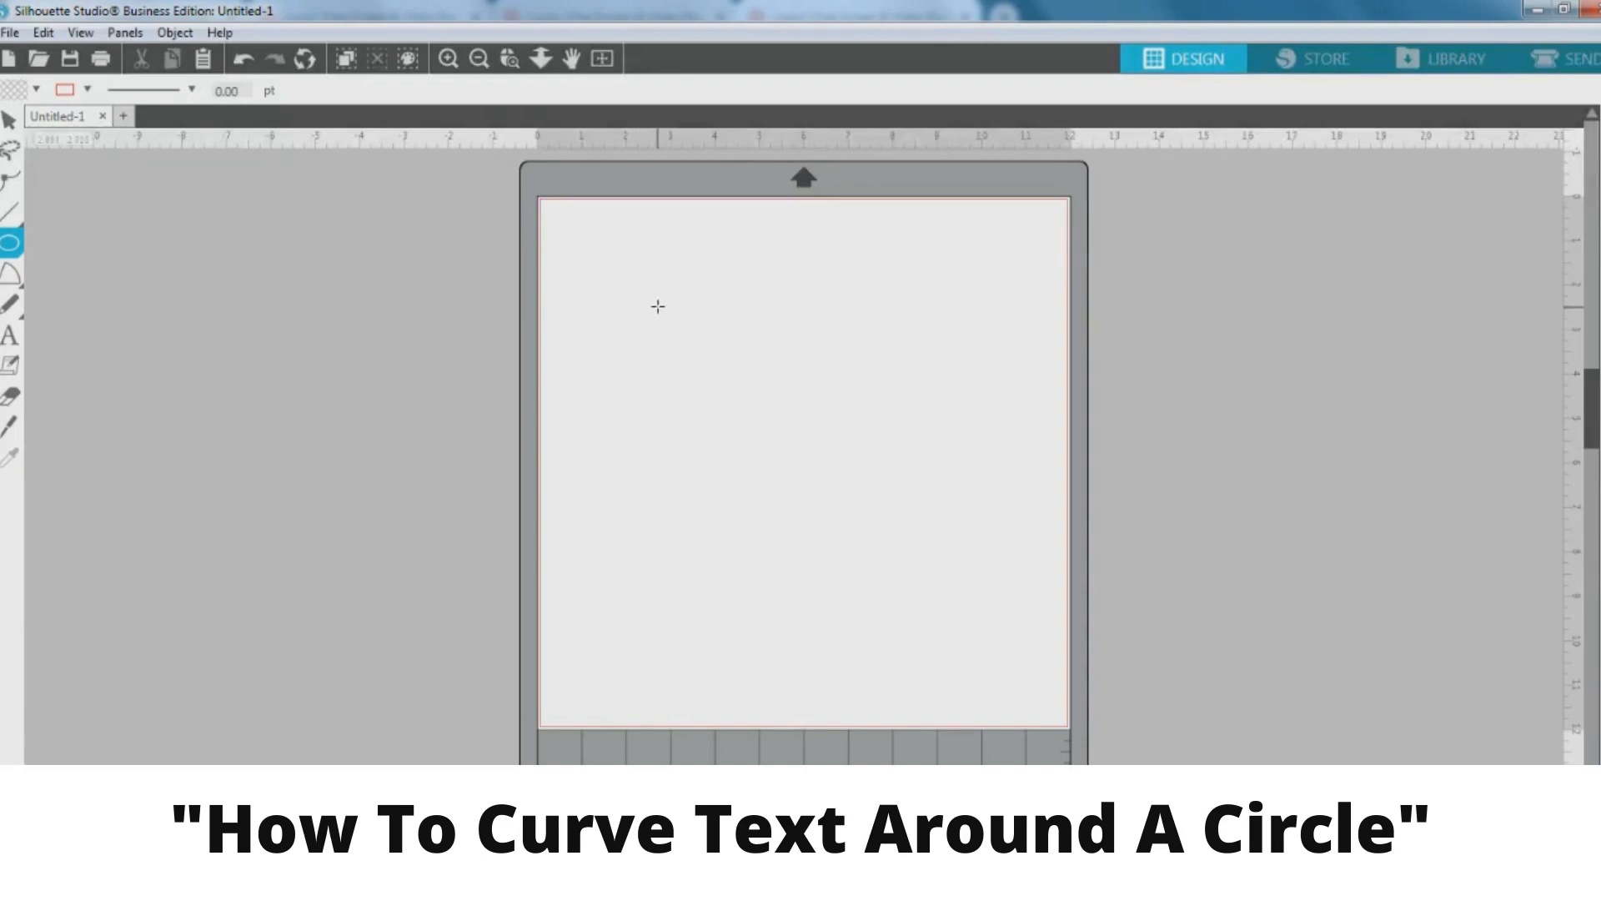
{"action": "left_click_drag", "start_coordinate": [647, 293], "coordinate": [831, 583]}
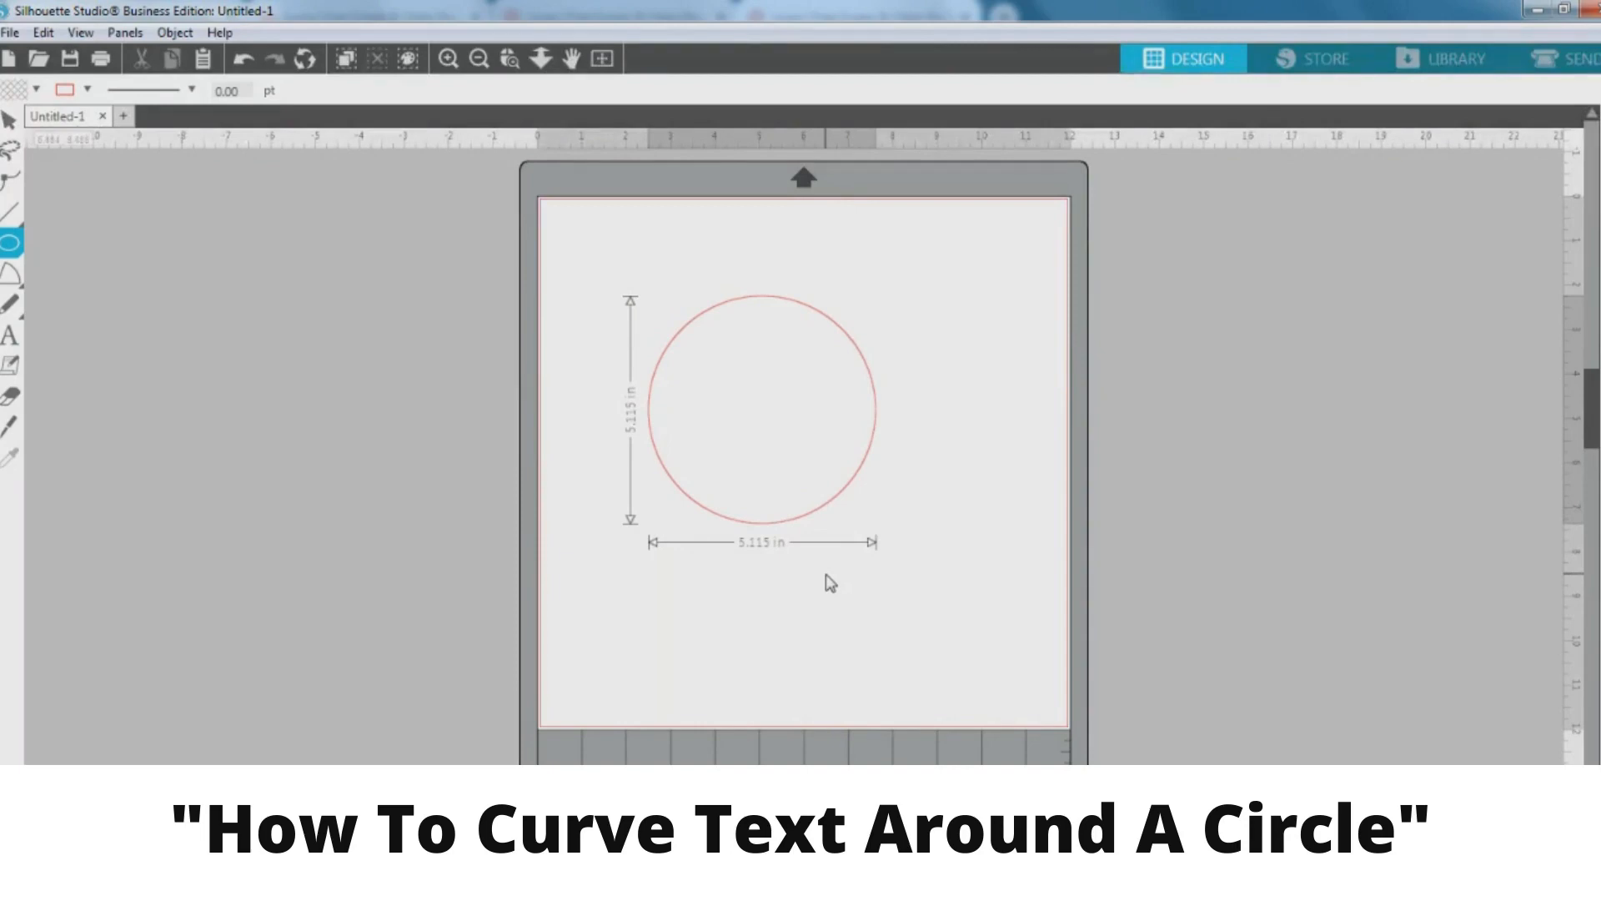
{"action": "left_click_drag", "start_coordinate": [831, 583], "coordinate": [829, 572]}
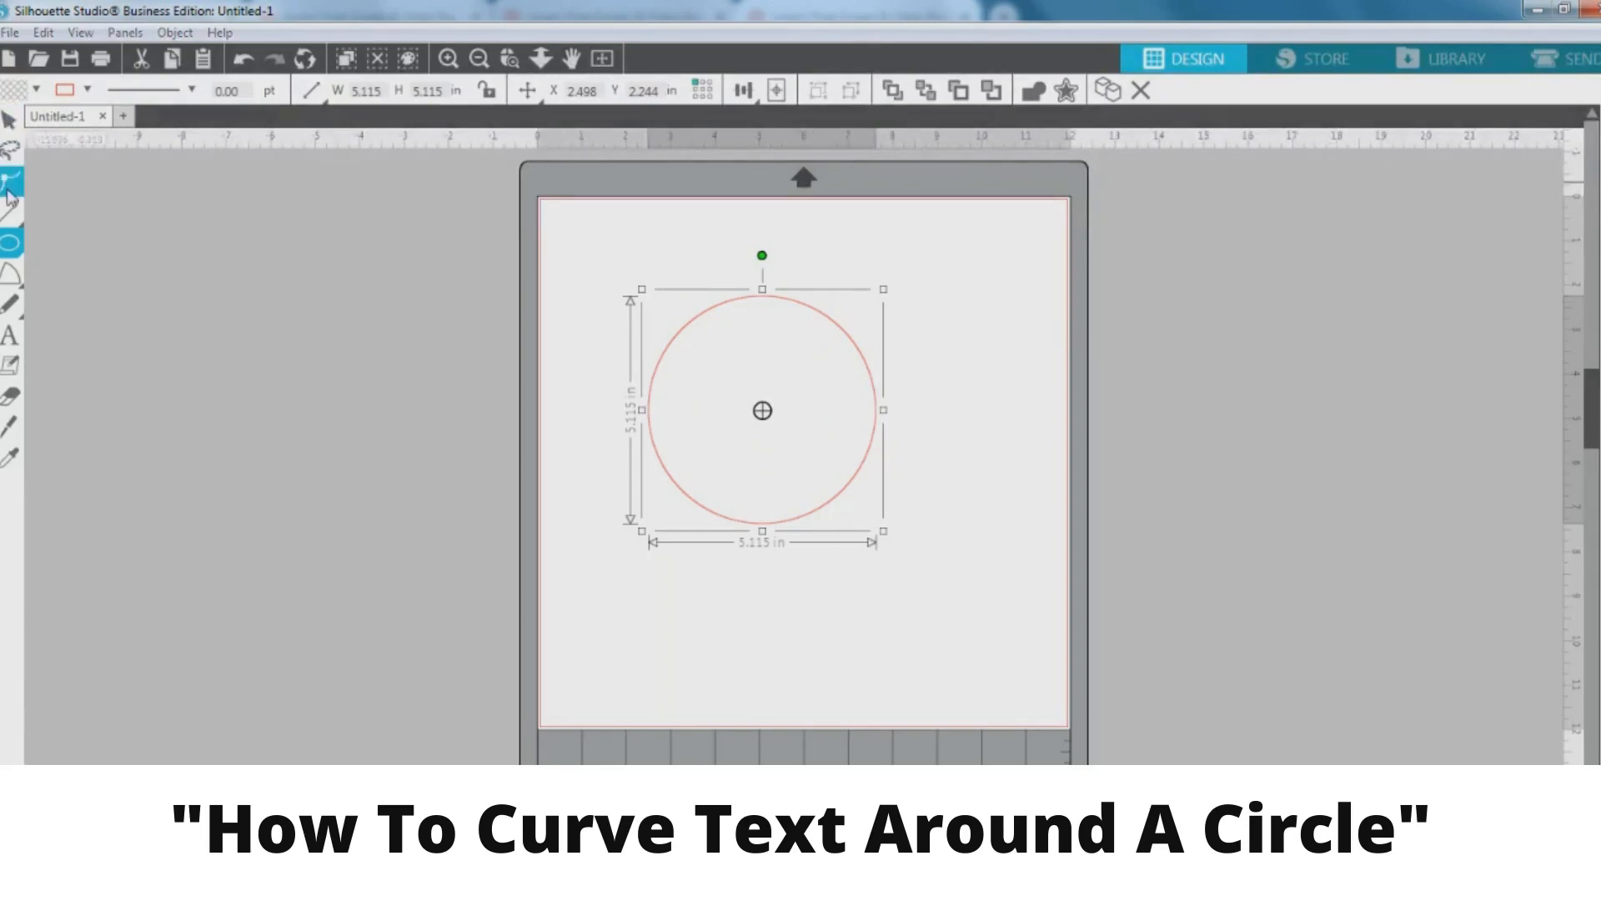
Add a QUARANTINE text box above the circle
{"action": "left_click", "coordinate": [9, 334]}
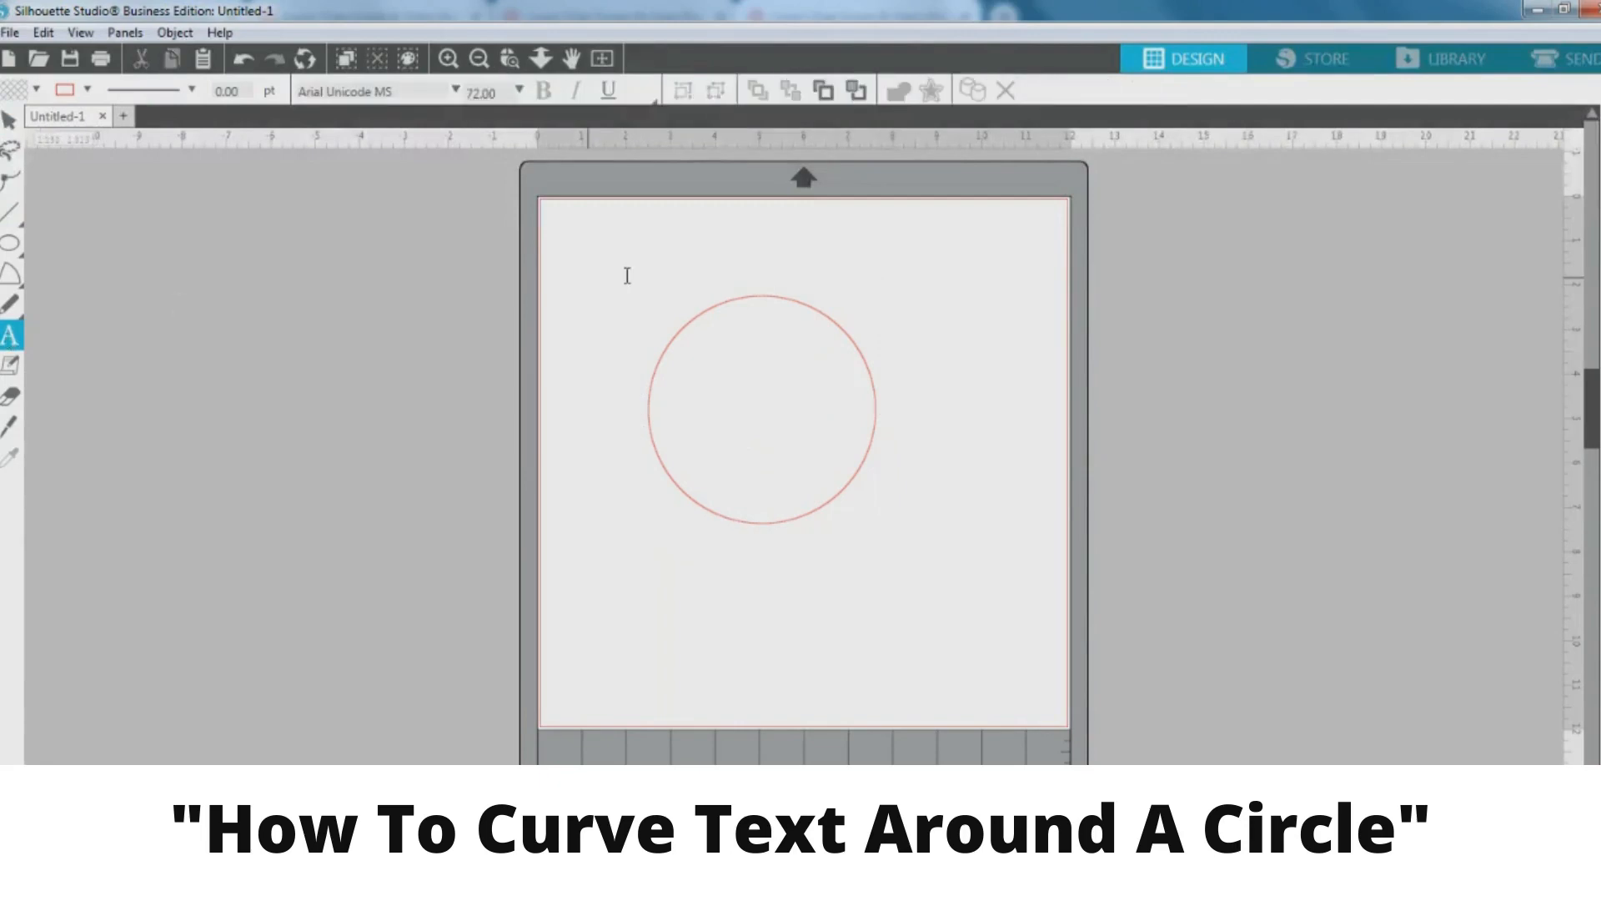
{"action": "left_click", "coordinate": [603, 265]}
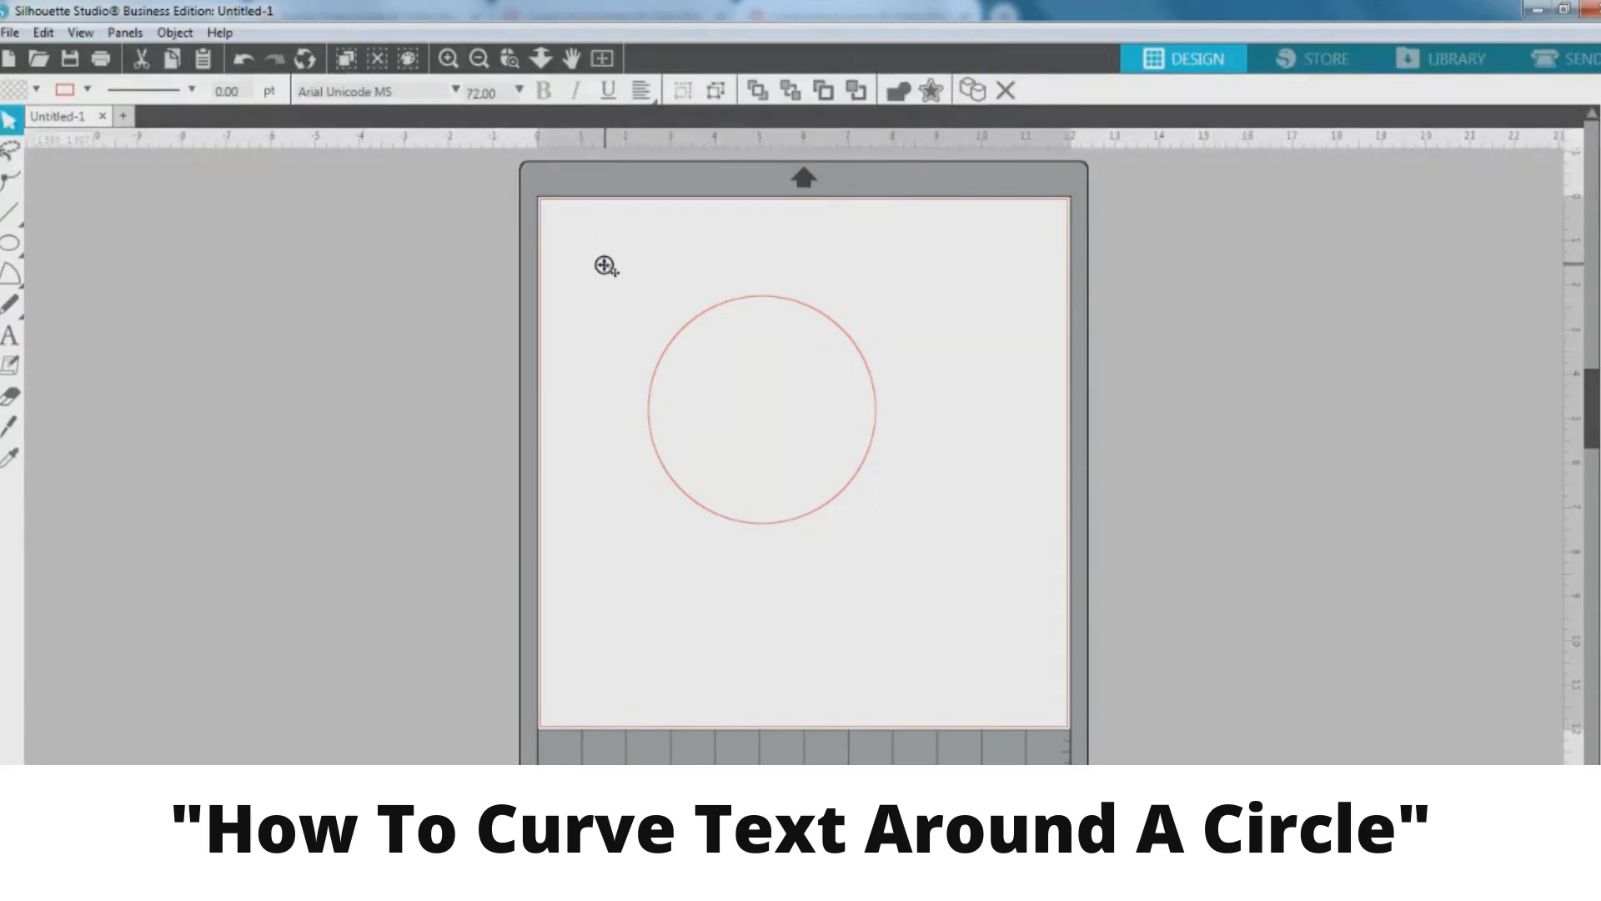
{"action": "type", "text": "QUAR"}
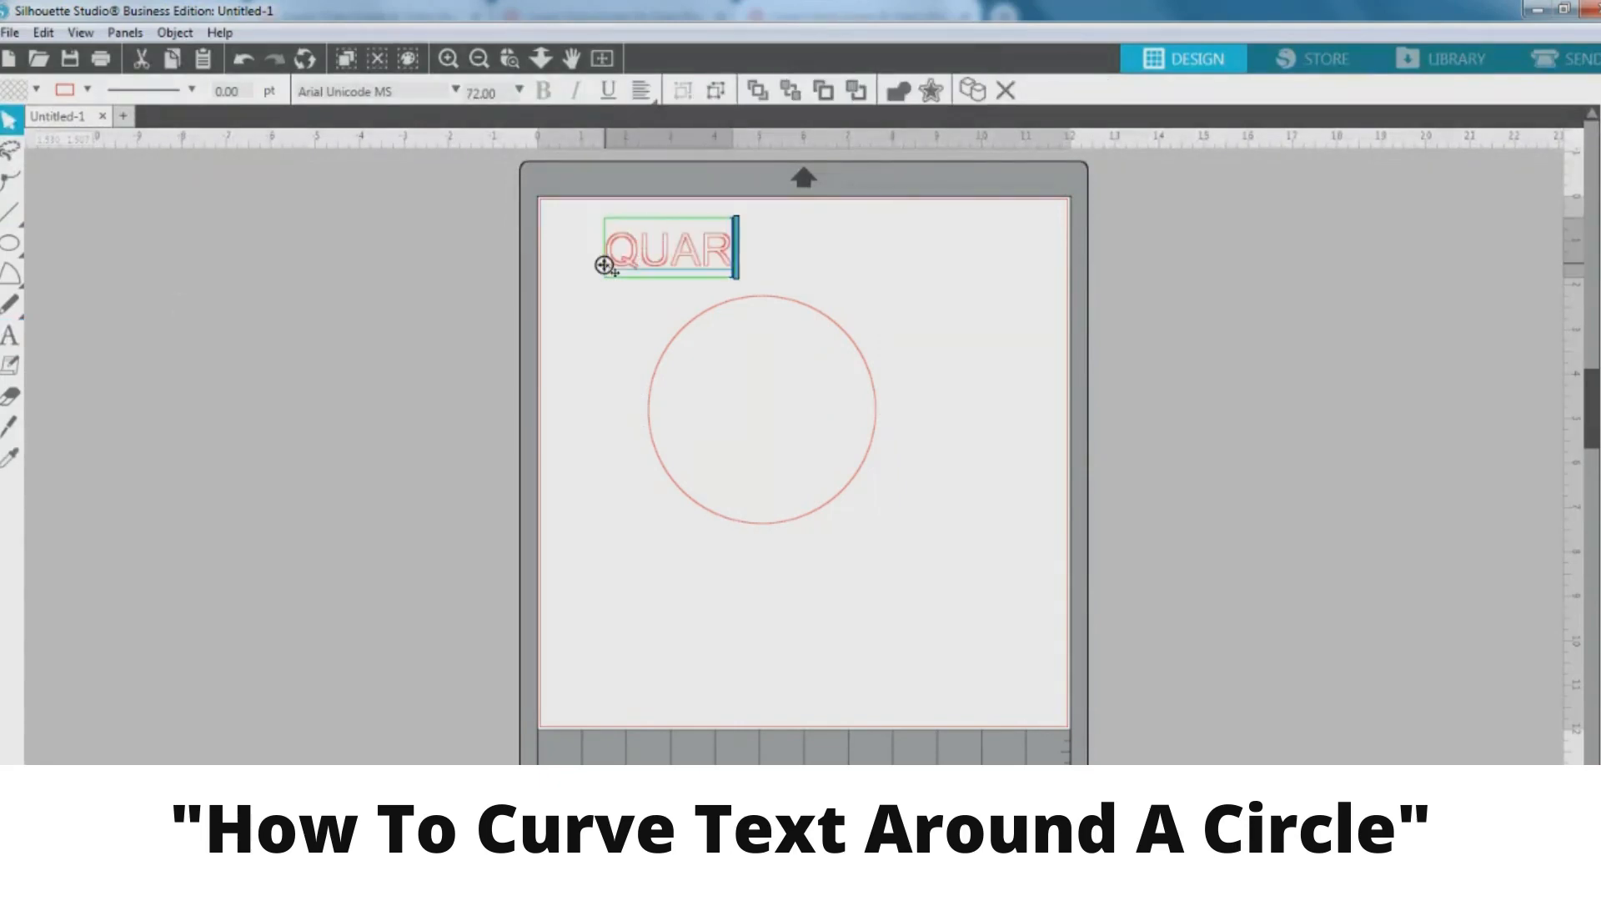
{"action": "type", "text": "ANTINE"}
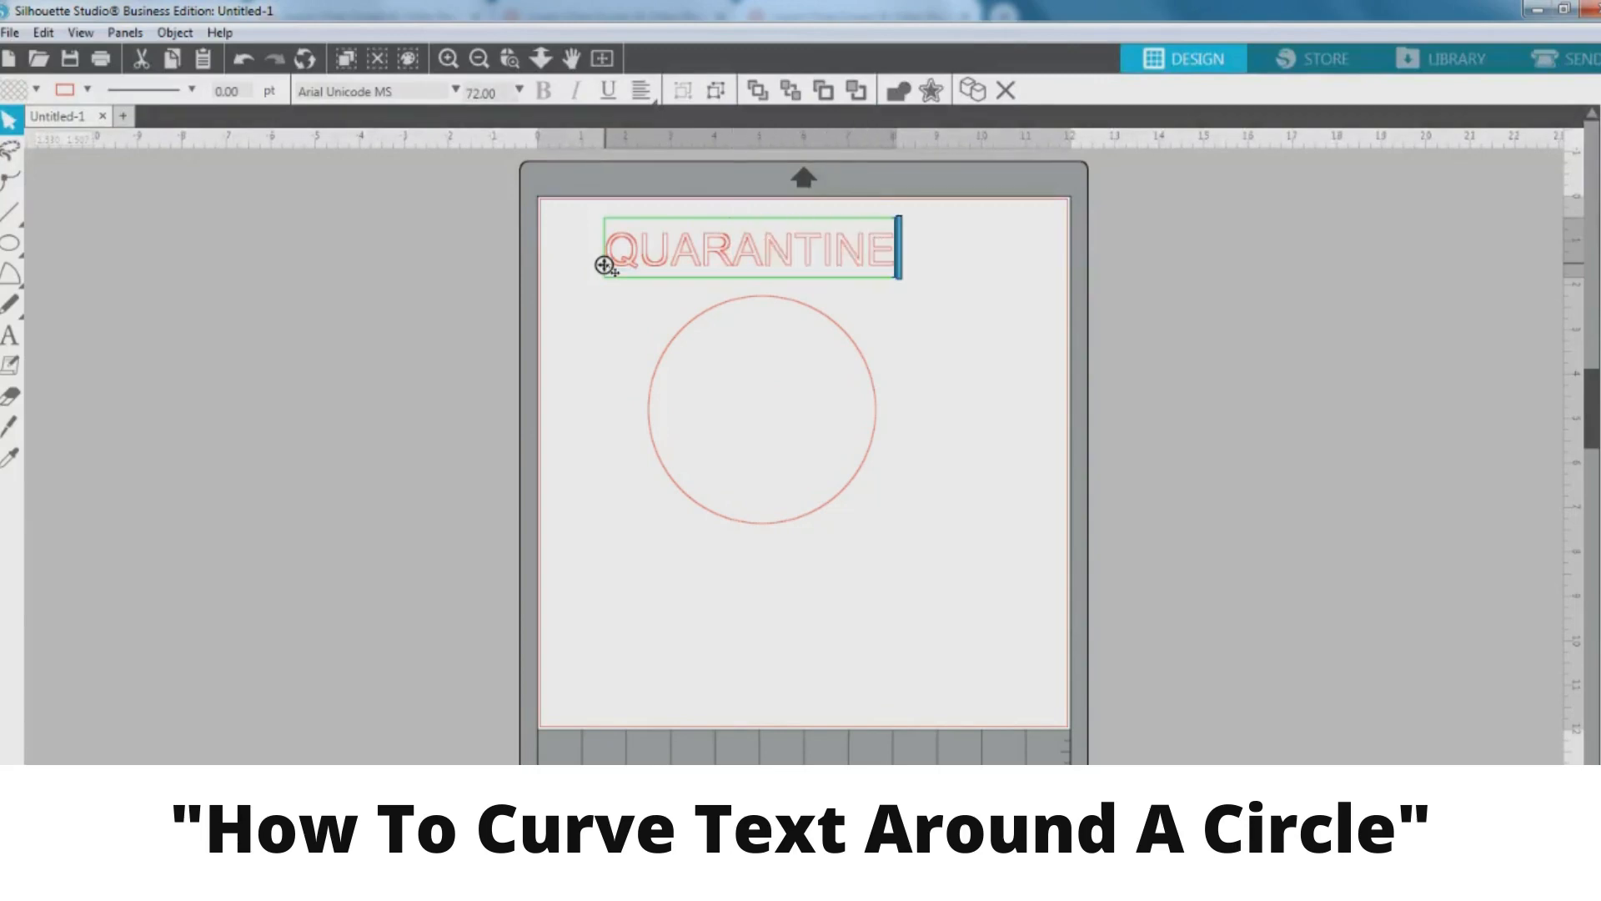
{"action": "type", "text": "i"}
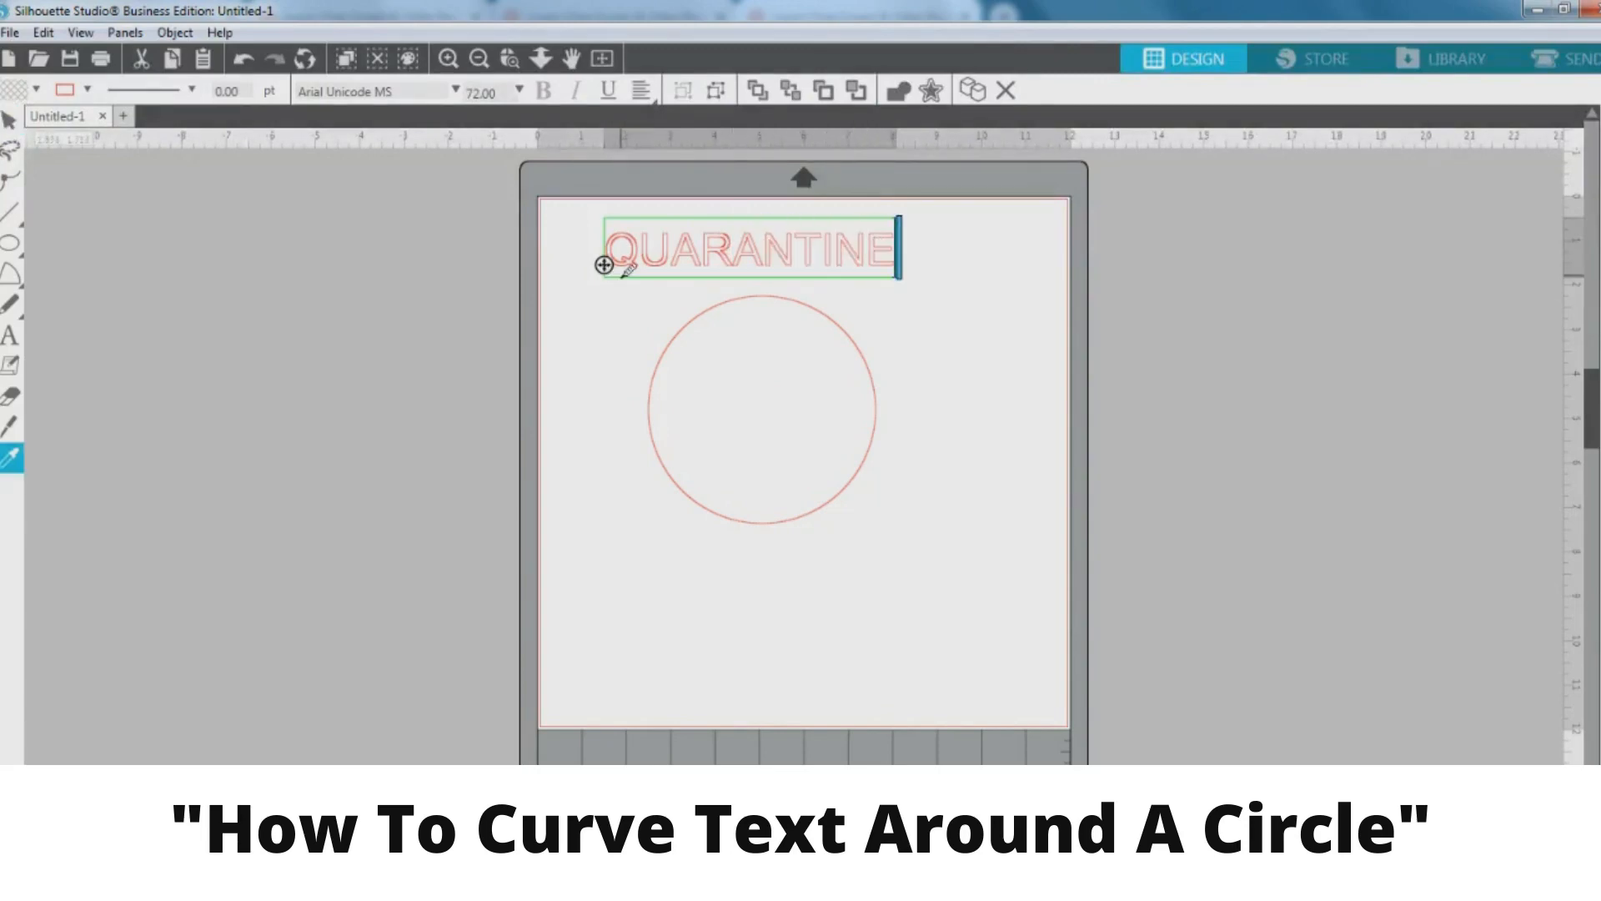
{"action": "left_click", "coordinate": [603, 264]}
Duplicate the QUARANTINE text, change the copy to LIFE, and place it below the circle
{"action": "left_click_drag", "start_coordinate": [640, 261], "coordinate": [661, 497]}
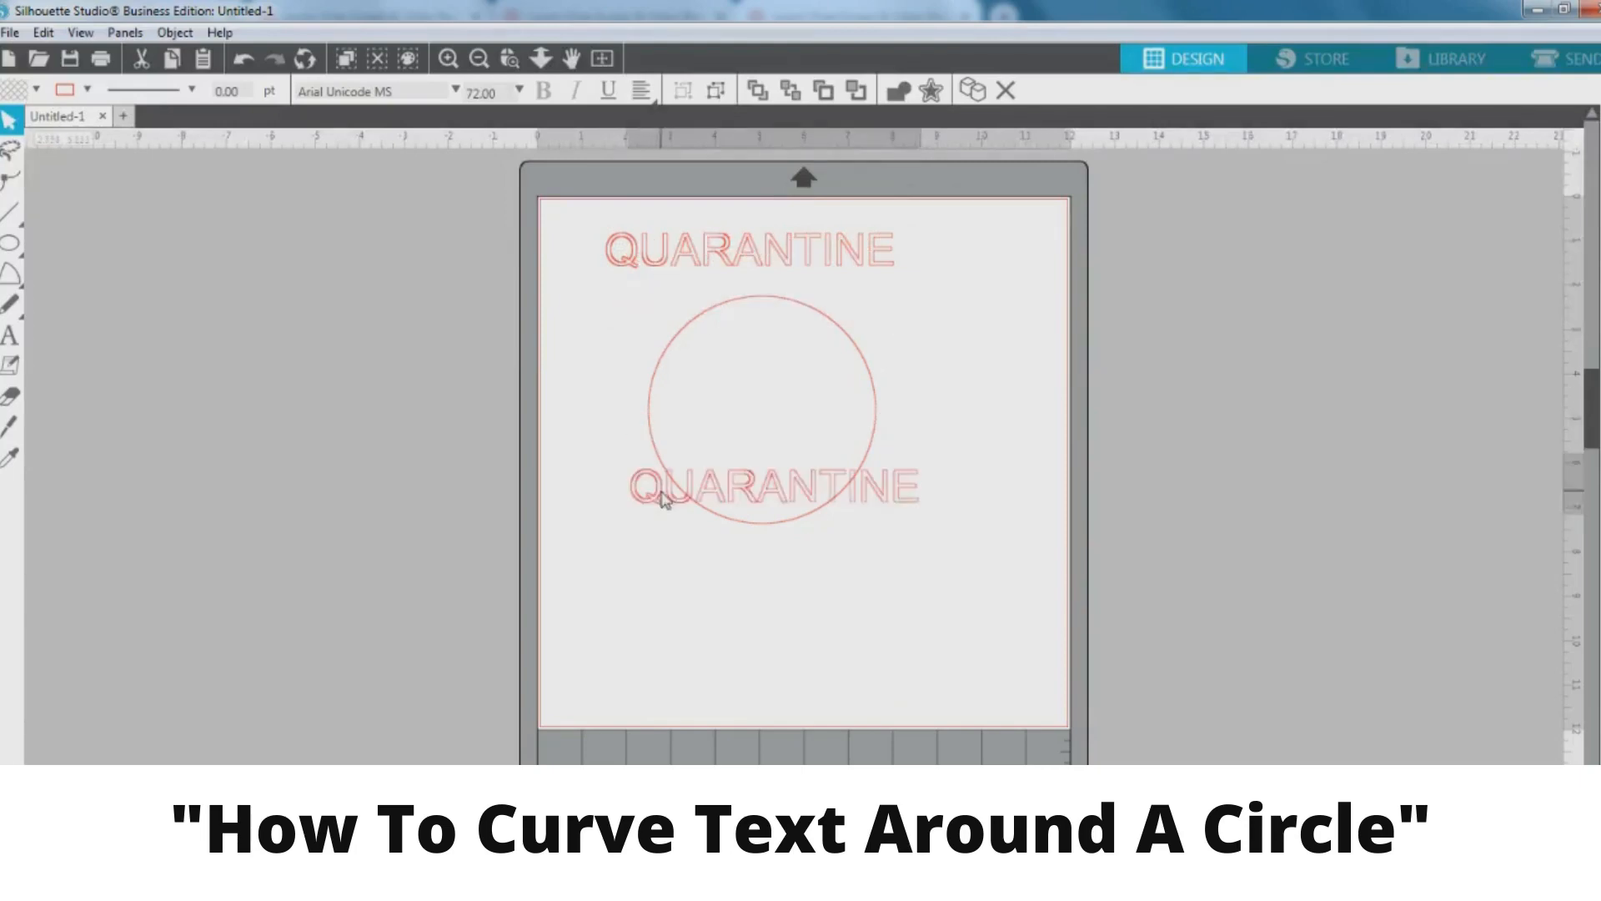
{"action": "double_click", "coordinate": [897, 492]}
{"action": "key", "text": "ctrl+a"}
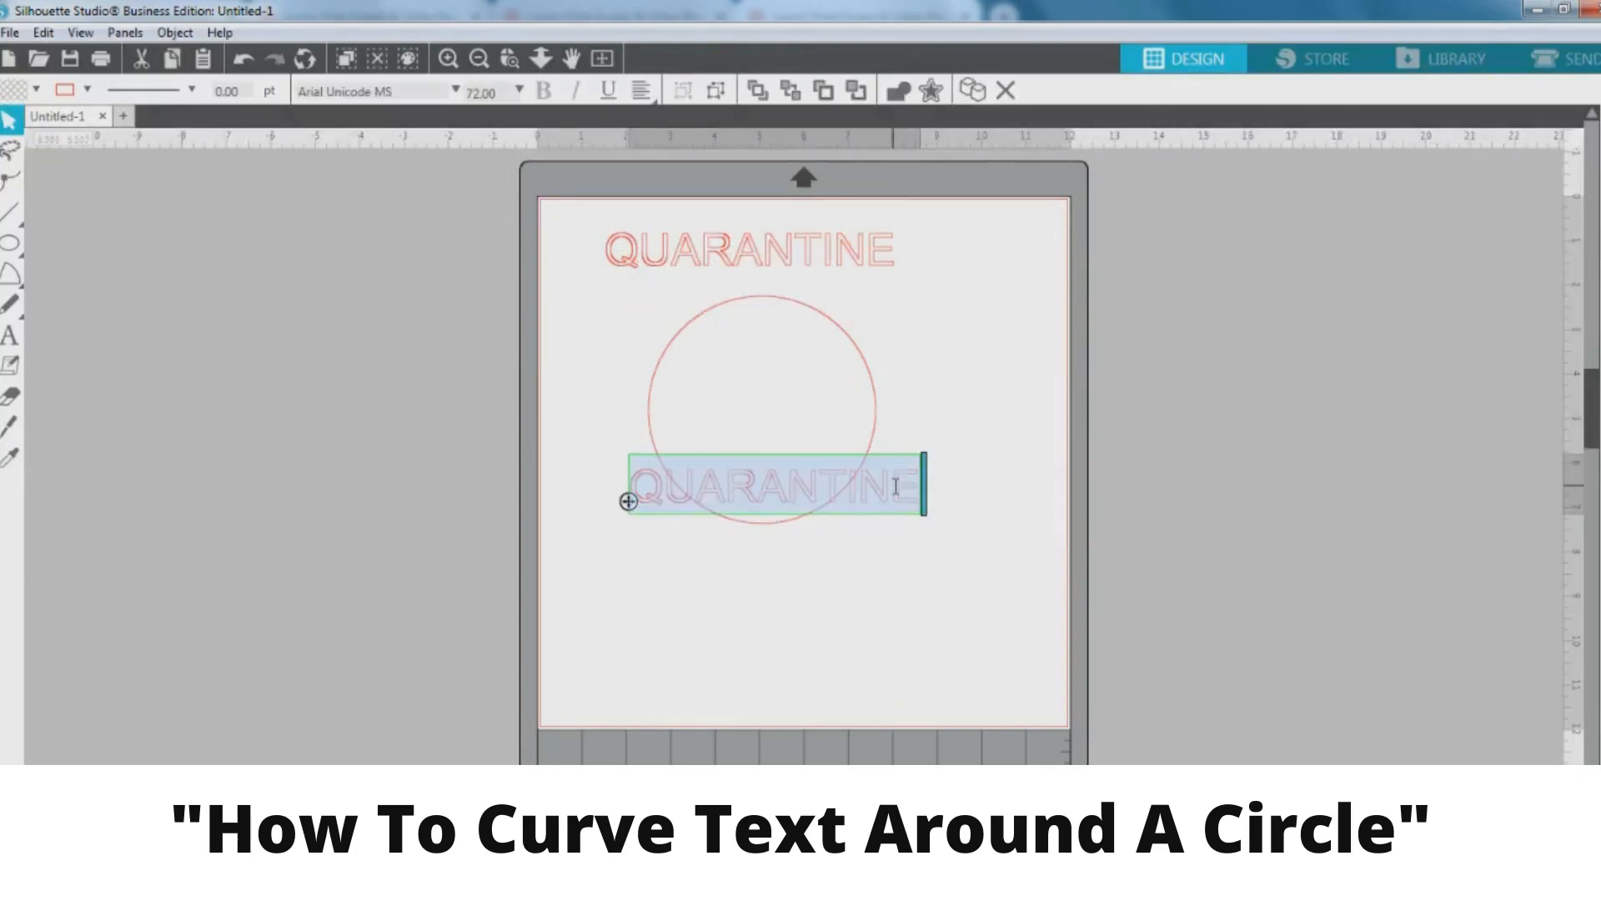
{"action": "type", "text": "LIFE"}
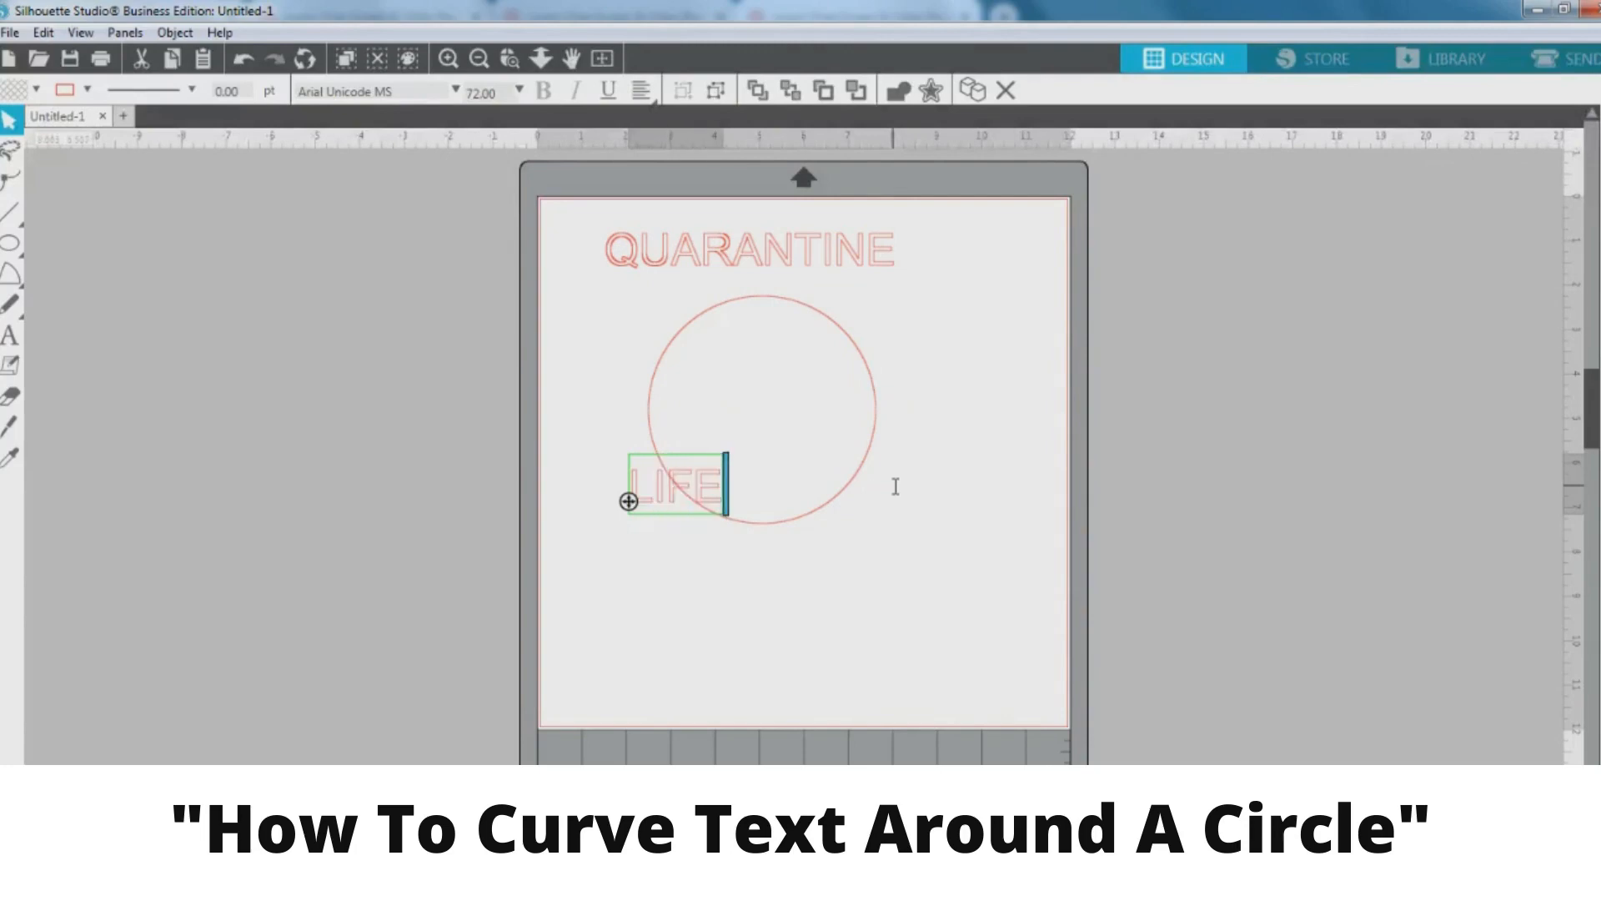
{"action": "left_click_drag", "start_coordinate": [689, 493], "coordinate": [680, 655]}
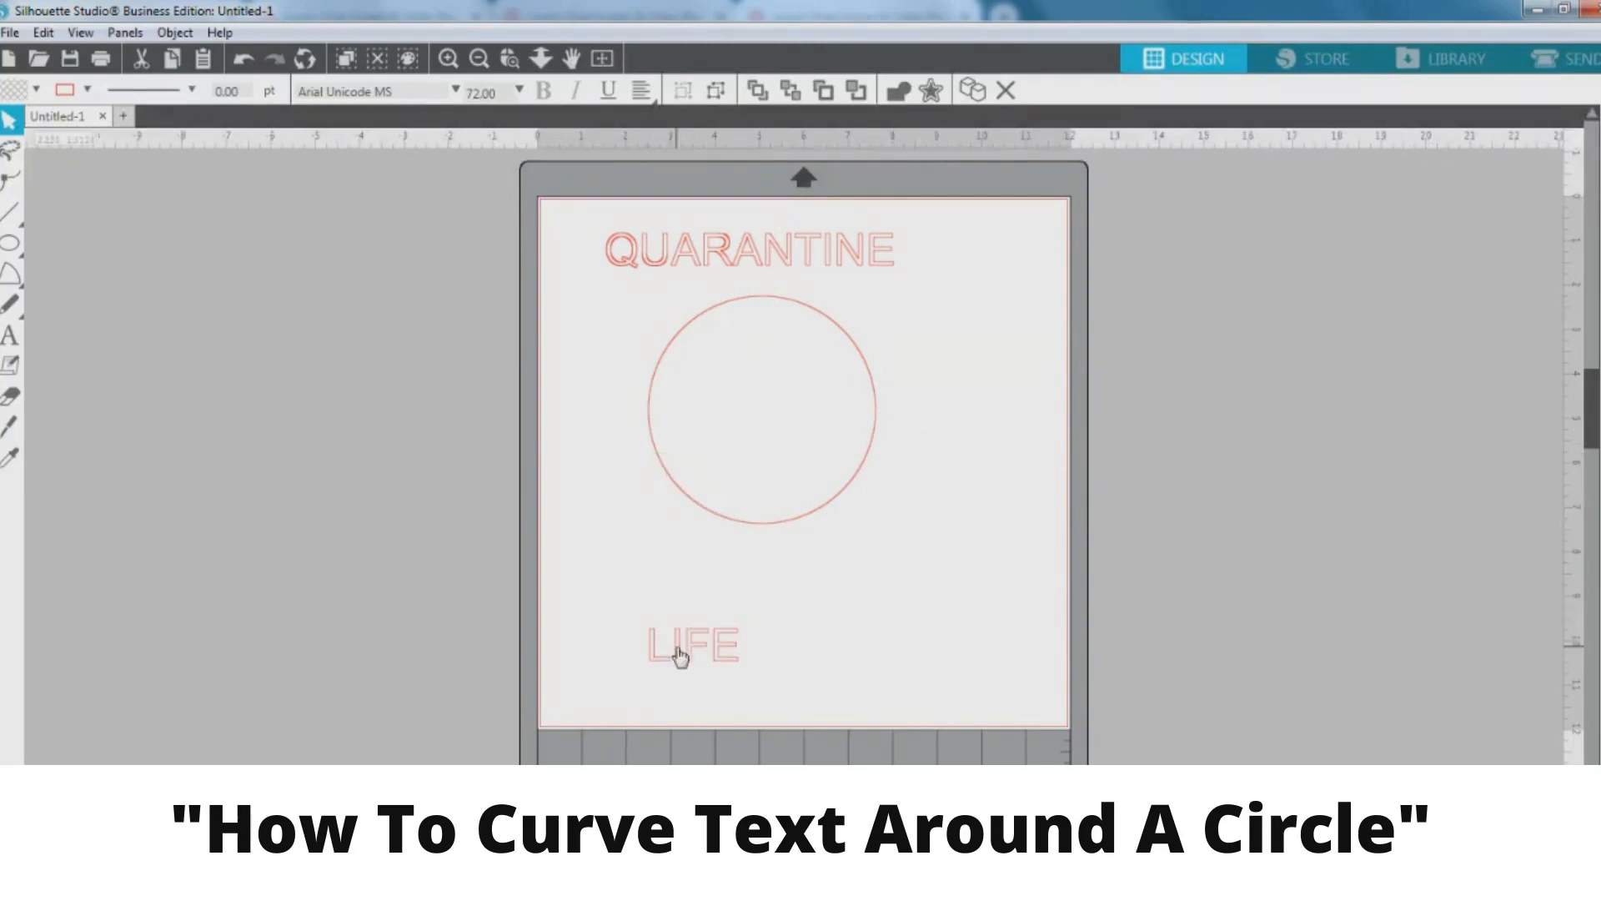
{"action": "left_click", "coordinate": [809, 628]}
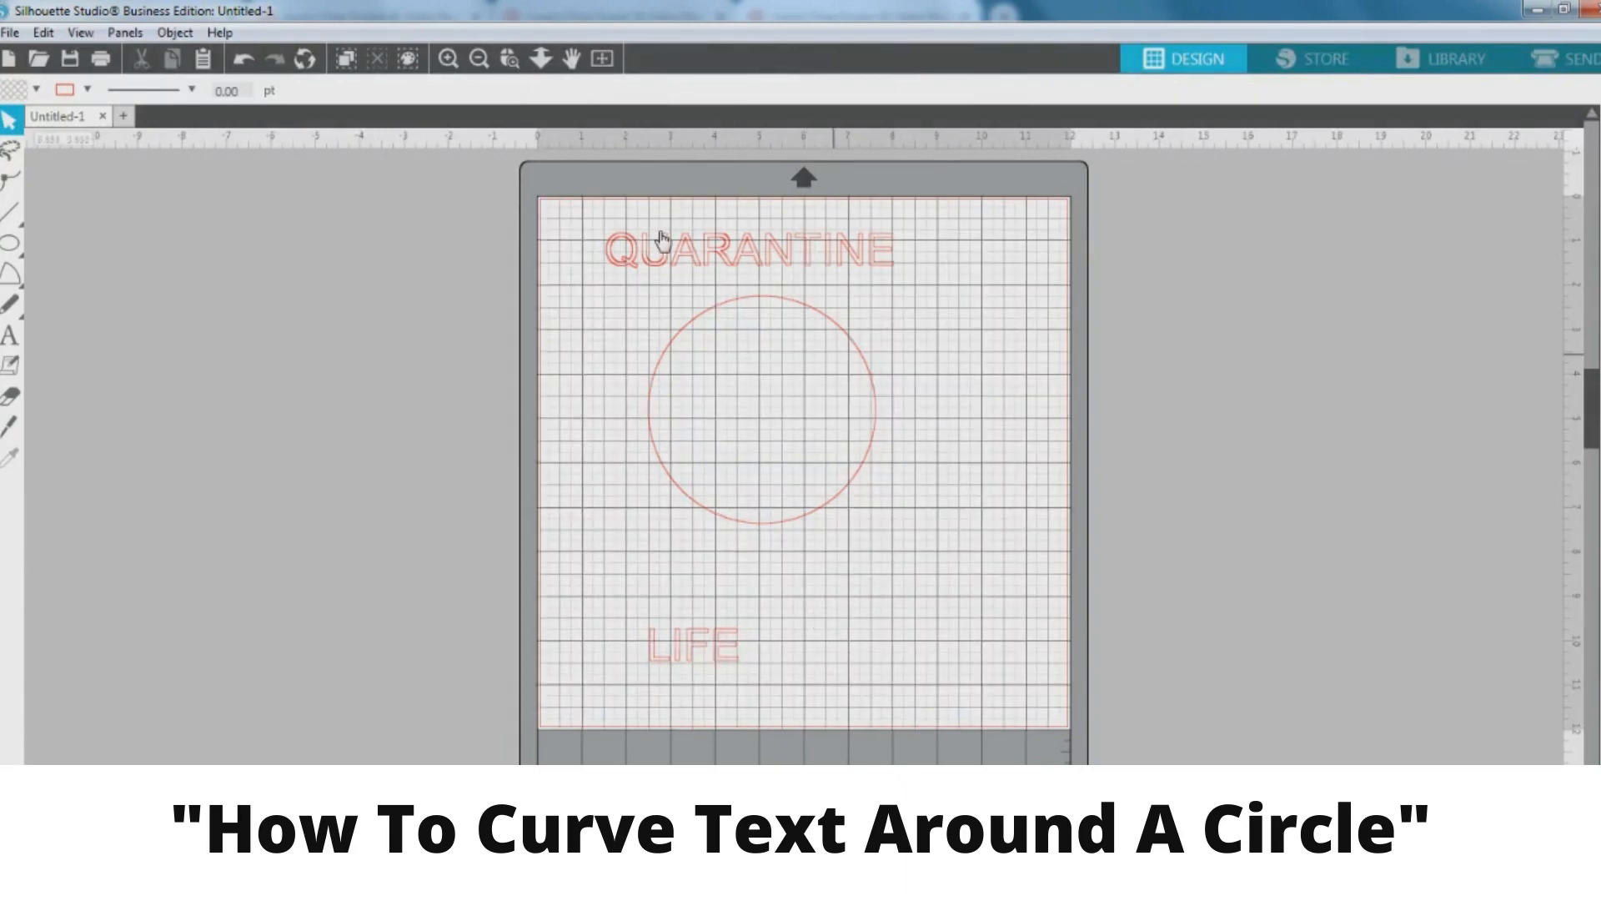
Zoom in, lower the circle to about X 2.436, Y 3.427 in, and bring QUARANTINE down above it
{"action": "left_click", "coordinate": [448, 60]}
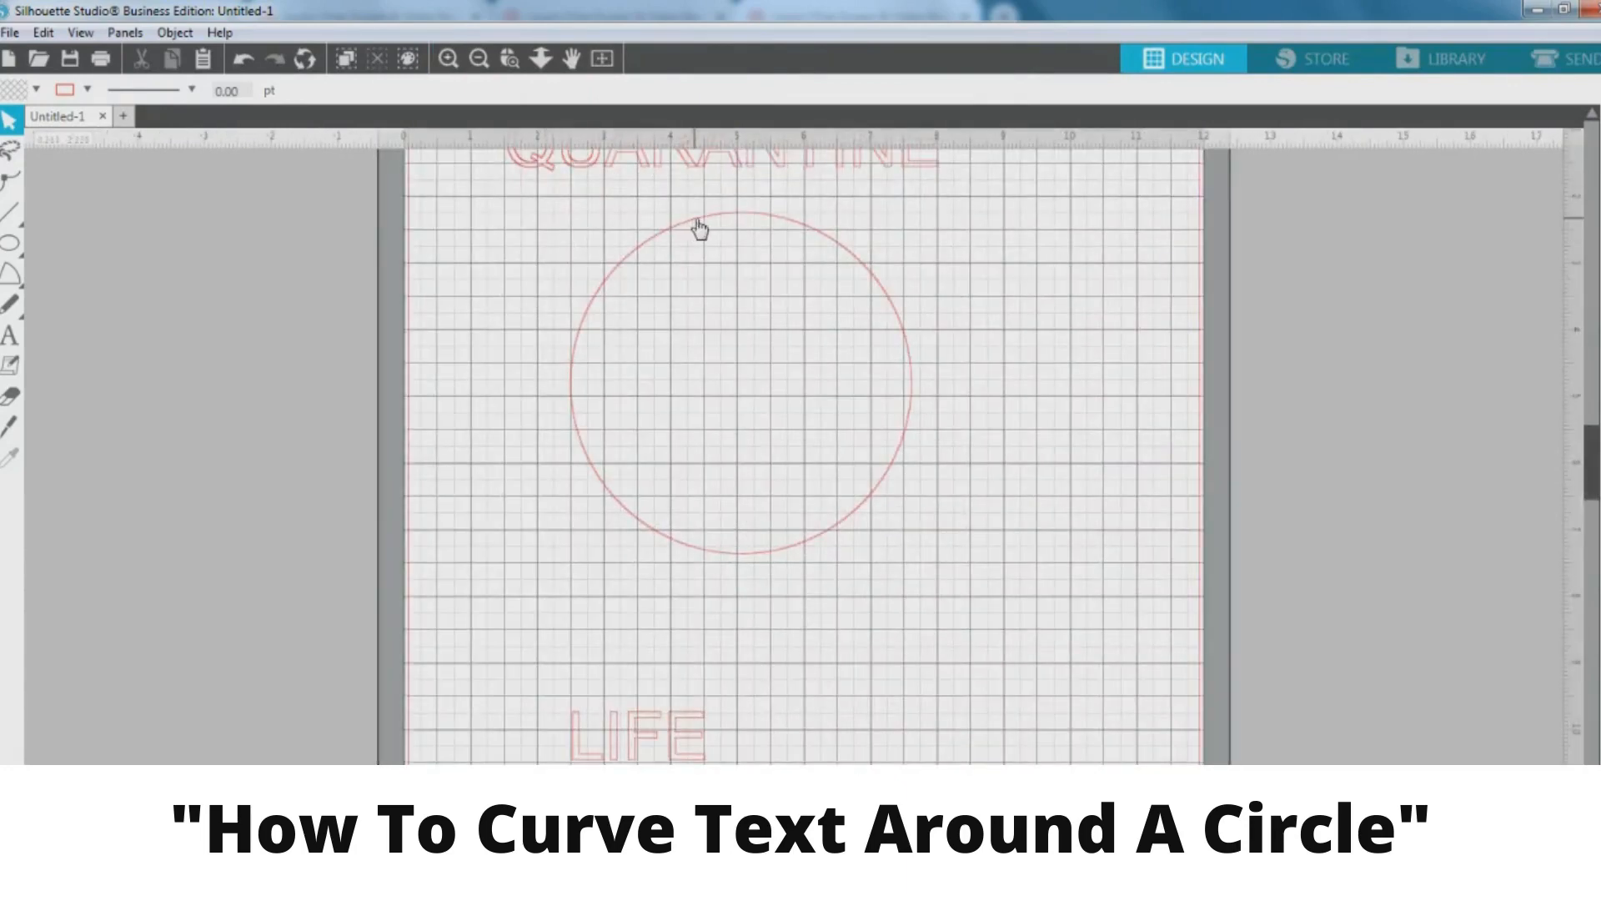
{"action": "left_click_drag", "start_coordinate": [739, 381], "coordinate": [740, 472]}
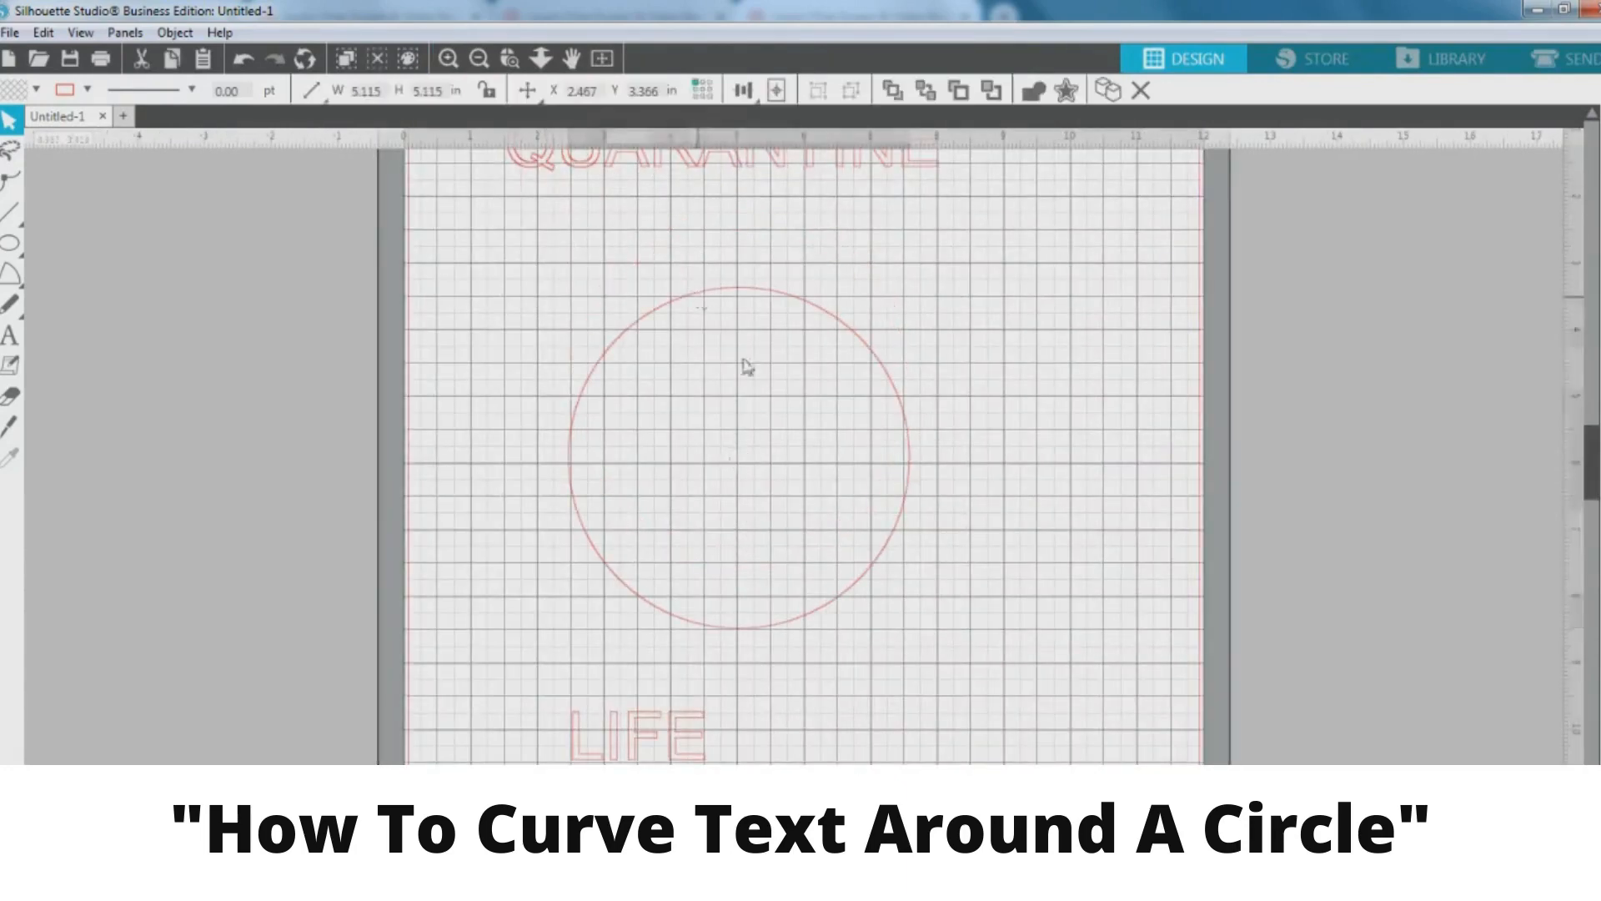
{"action": "left_click", "coordinate": [739, 290]}
{"action": "left_click_drag", "start_coordinate": [736, 290], "coordinate": [734, 291]}
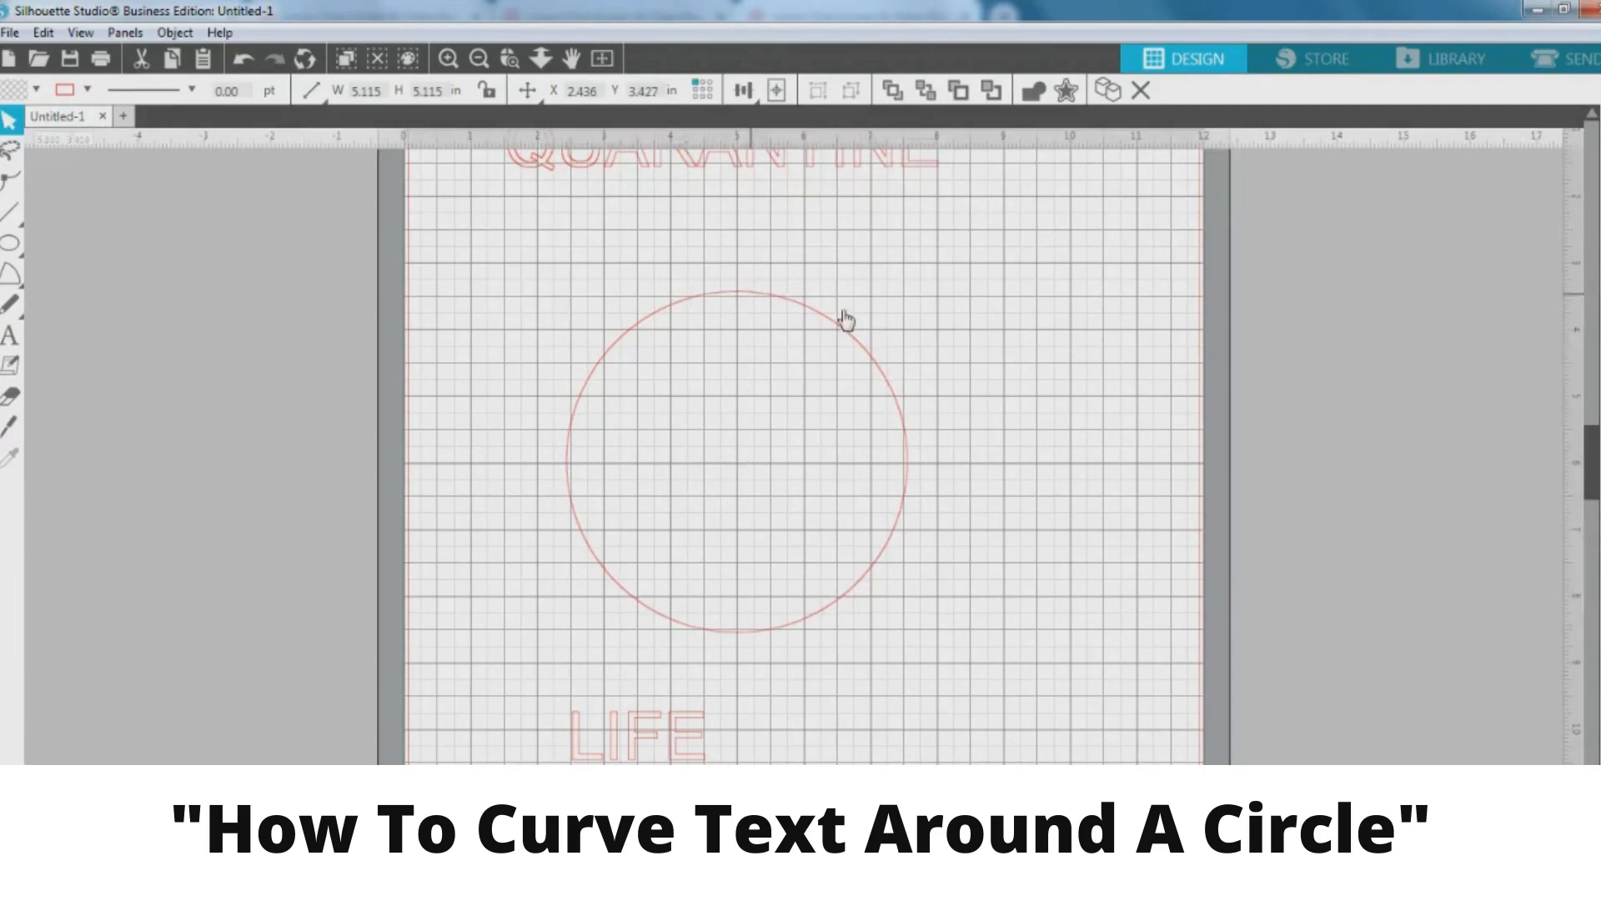
{"action": "left_click_drag", "start_coordinate": [815, 173], "coordinate": [826, 272]}
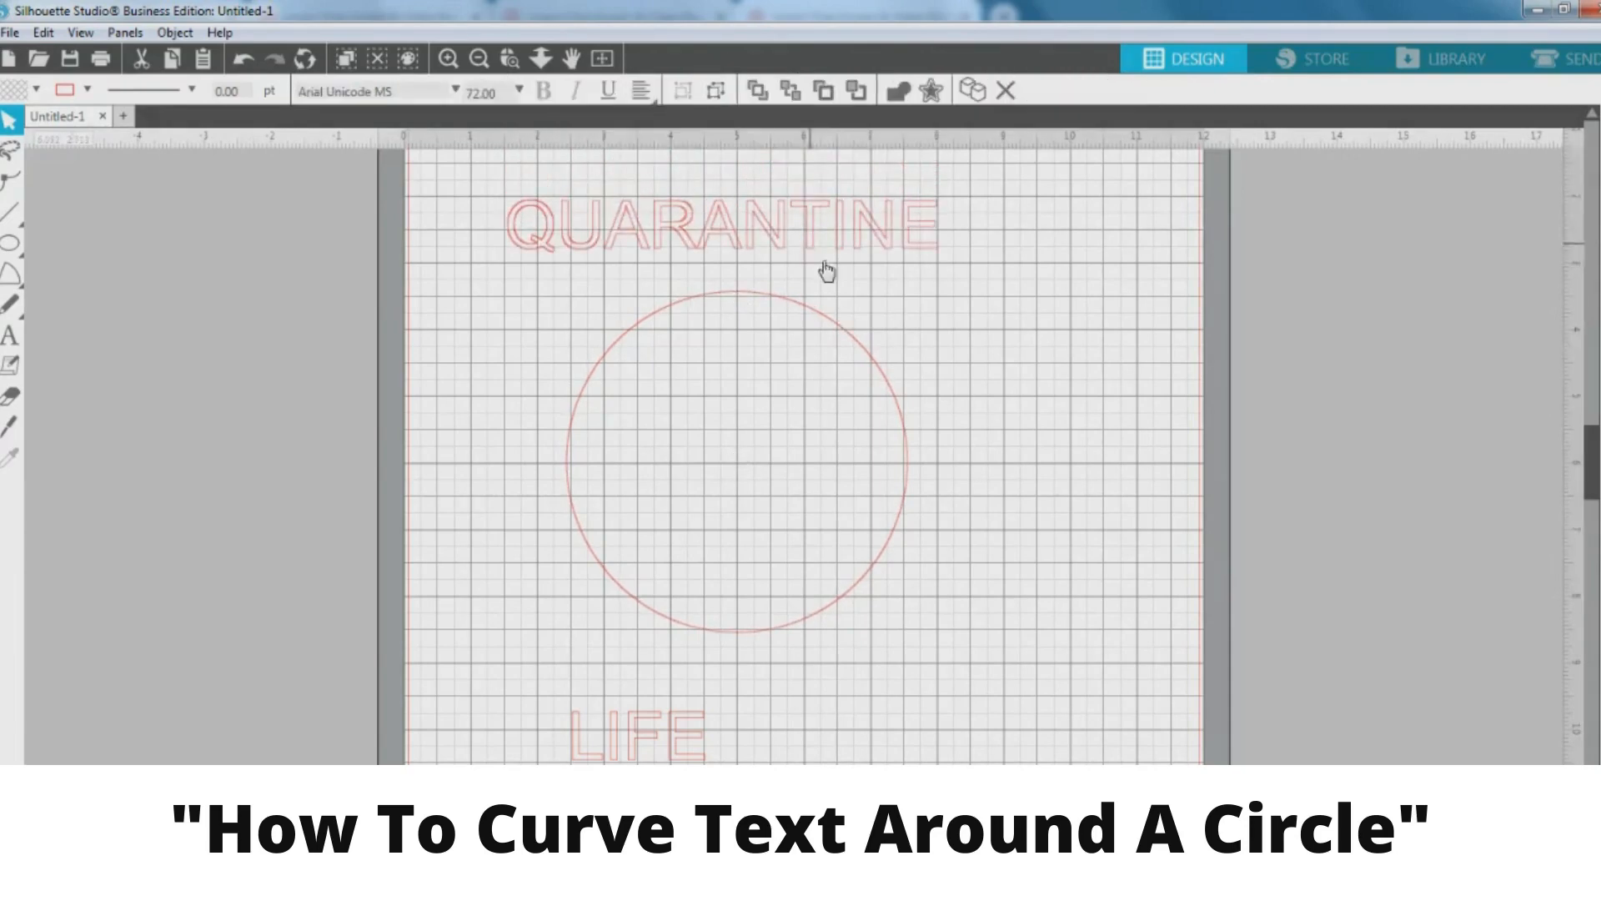
Attach QUARANTINE to the circle's outline so it arcs along the top
{"action": "double_click", "coordinate": [684, 230]}
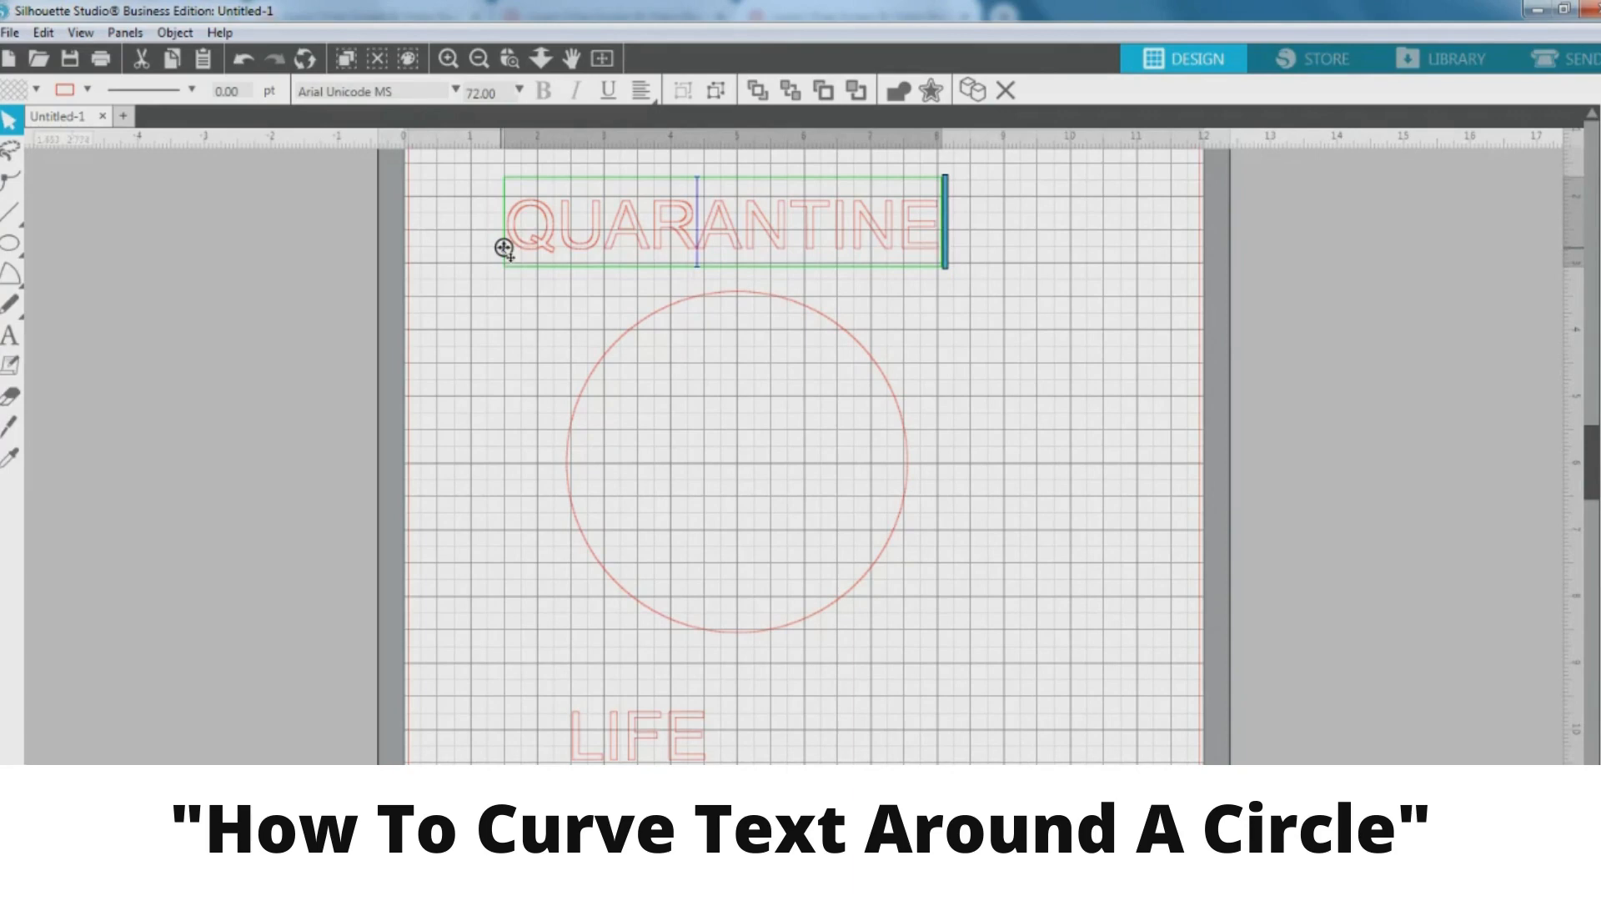
{"action": "left_click_drag", "start_coordinate": [503, 248], "coordinate": [599, 360]}
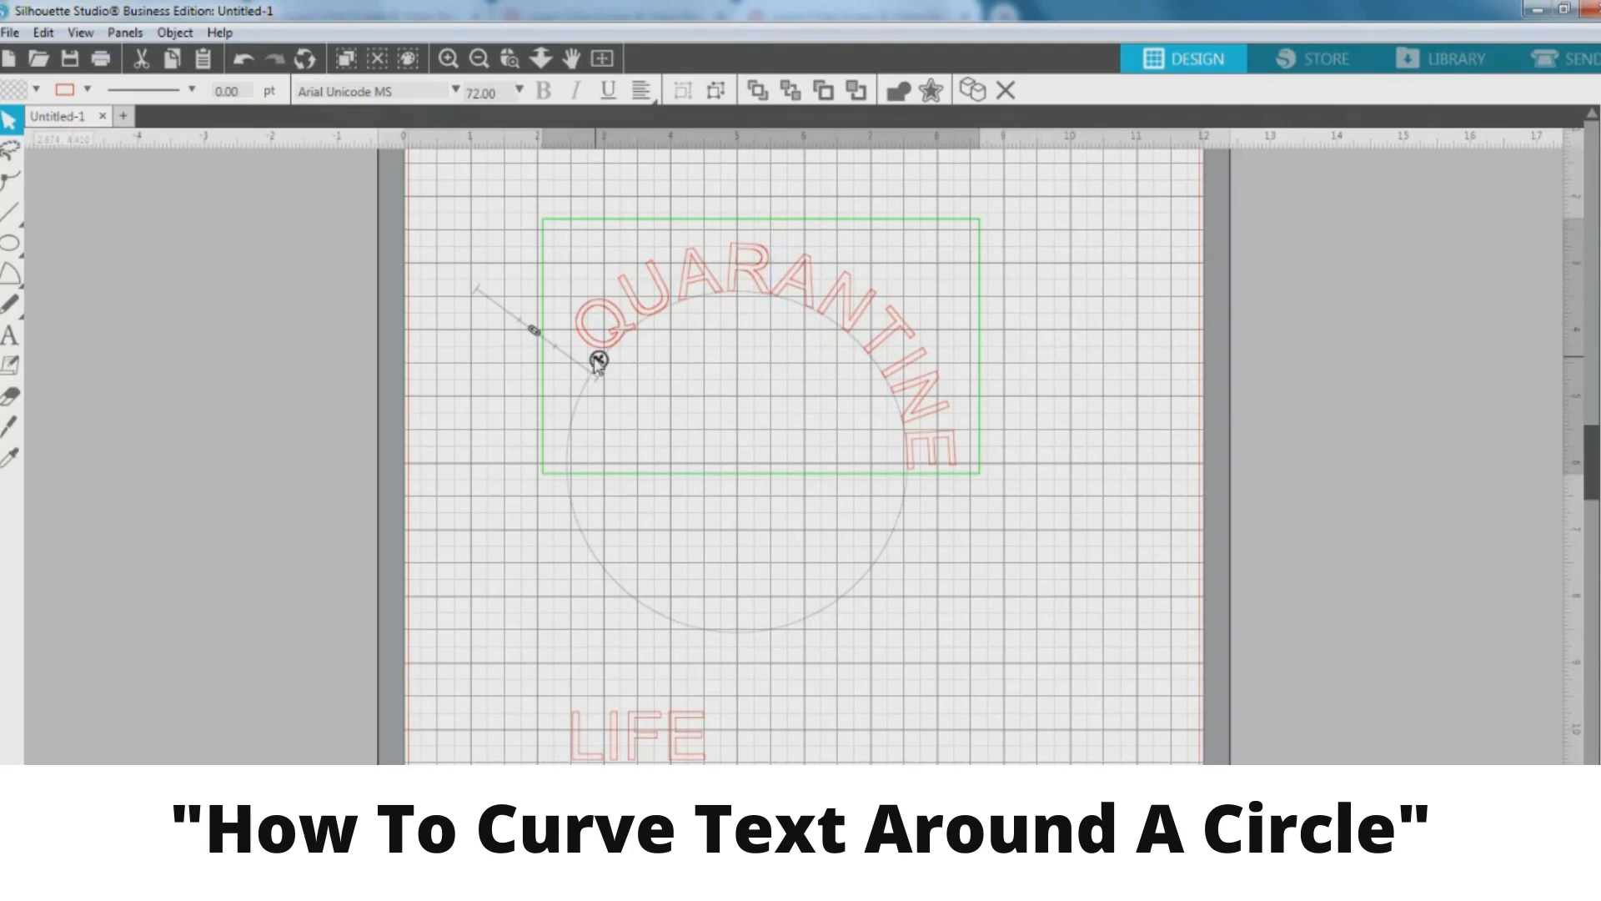
{"action": "left_click_drag", "start_coordinate": [598, 361], "coordinate": [571, 415]}
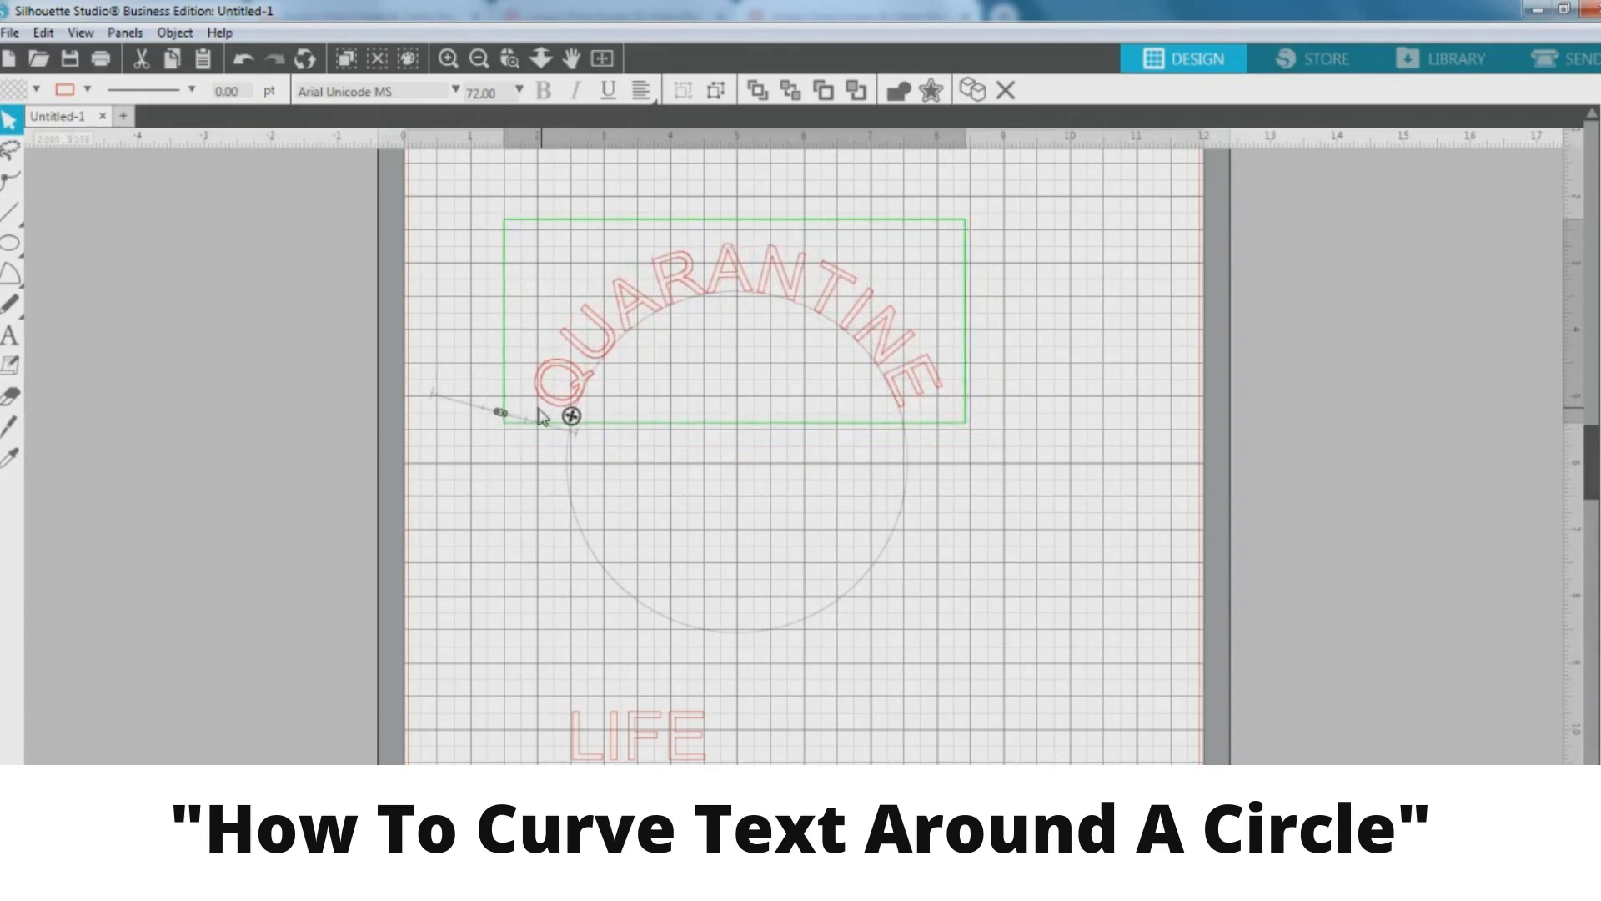
Alternately select and deselect the curved QUARANTINE text and the circle
{"action": "left_click", "coordinate": [454, 305]}
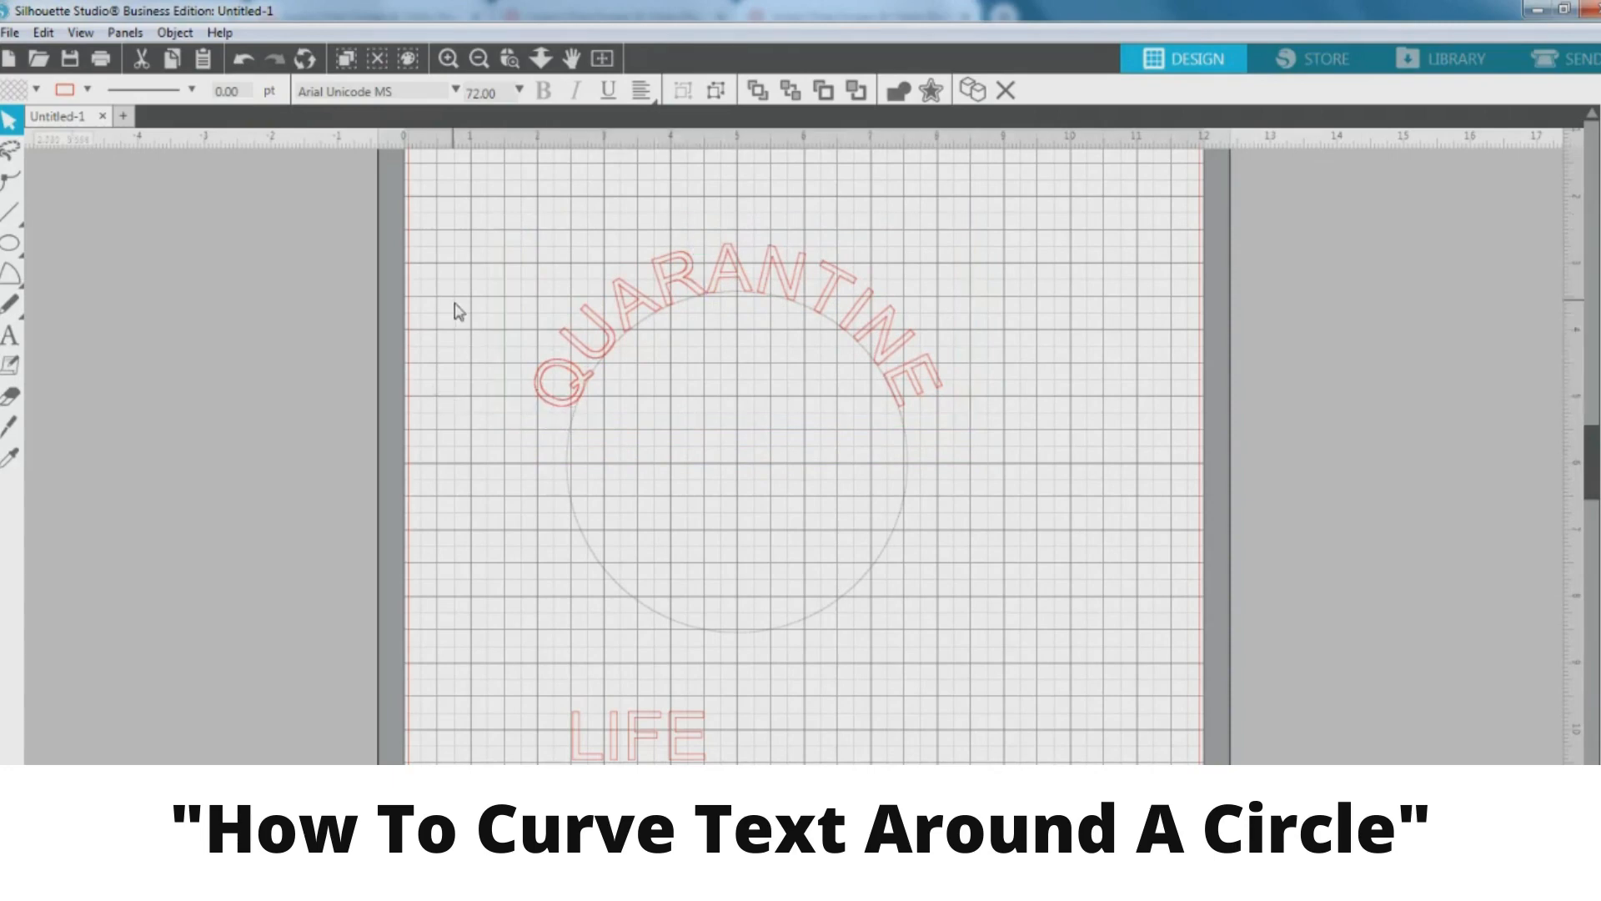
{"action": "left_click", "coordinate": [892, 321]}
{"action": "left_click", "coordinate": [1008, 444]}
{"action": "left_click", "coordinate": [759, 268]}
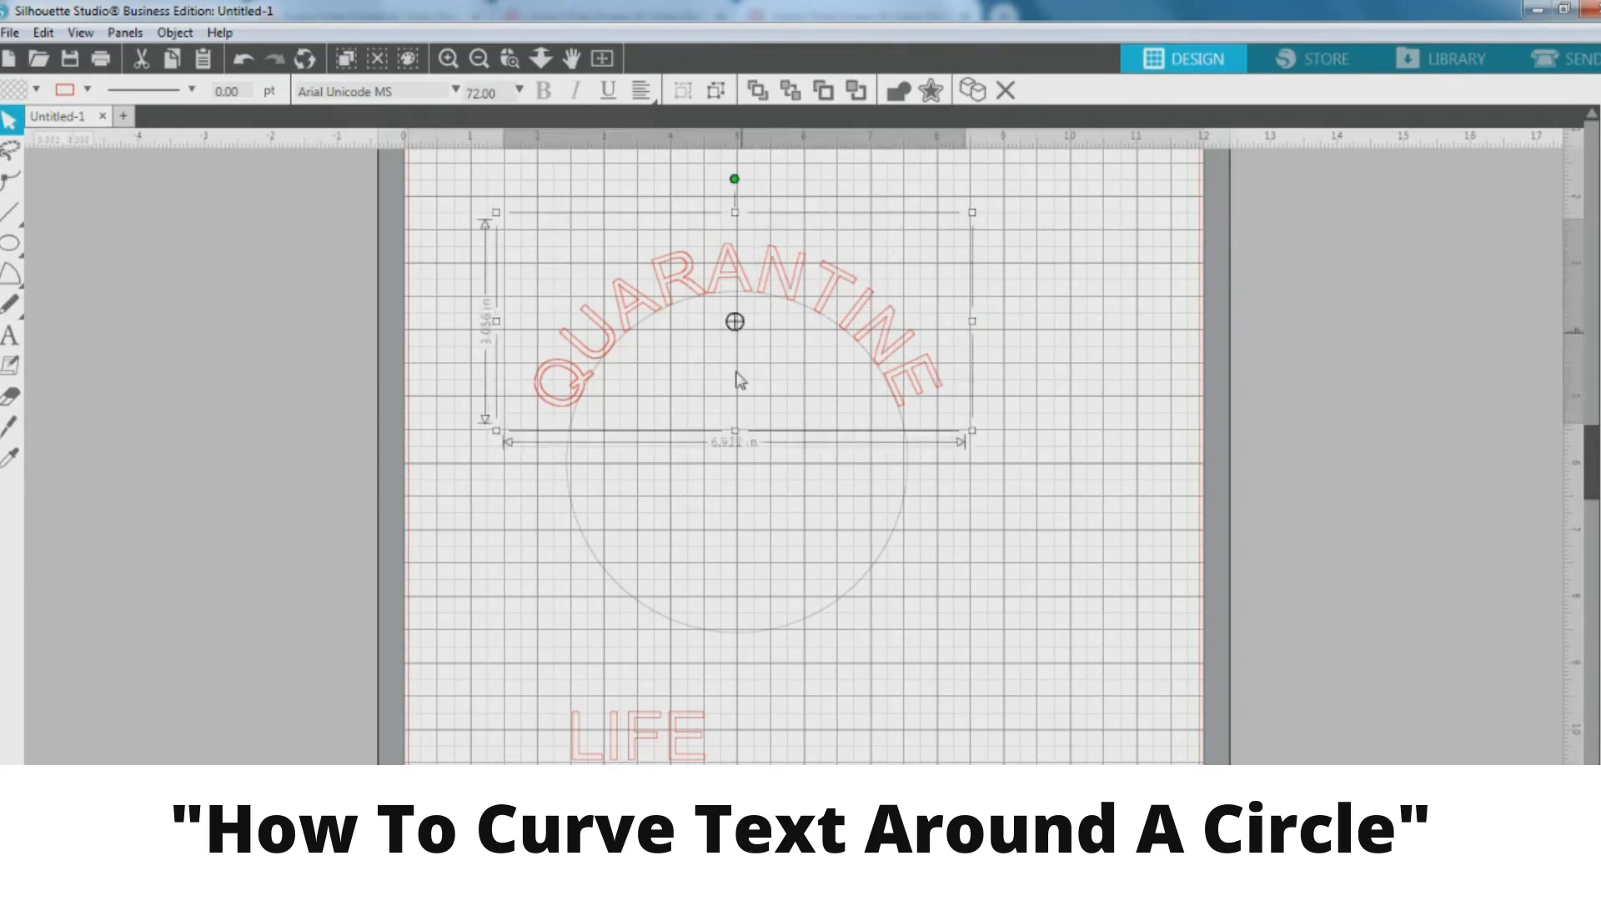
{"action": "left_click", "coordinate": [906, 504]}
{"action": "left_click", "coordinate": [906, 500]}
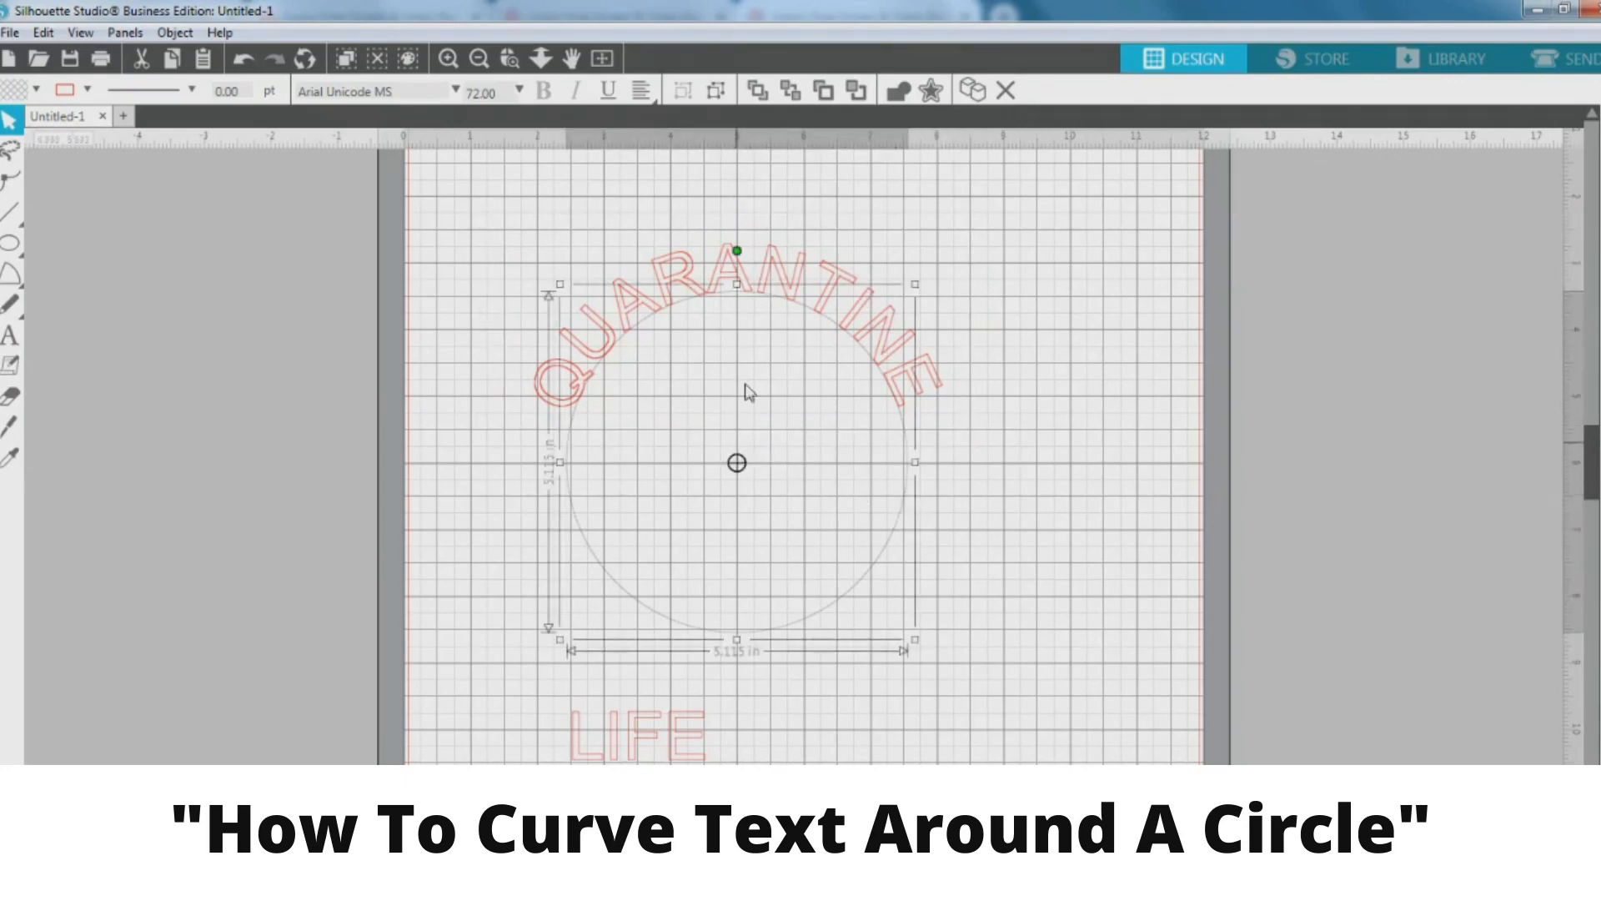
{"action": "left_click", "coordinate": [1022, 455]}
{"action": "left_click", "coordinate": [899, 335]}
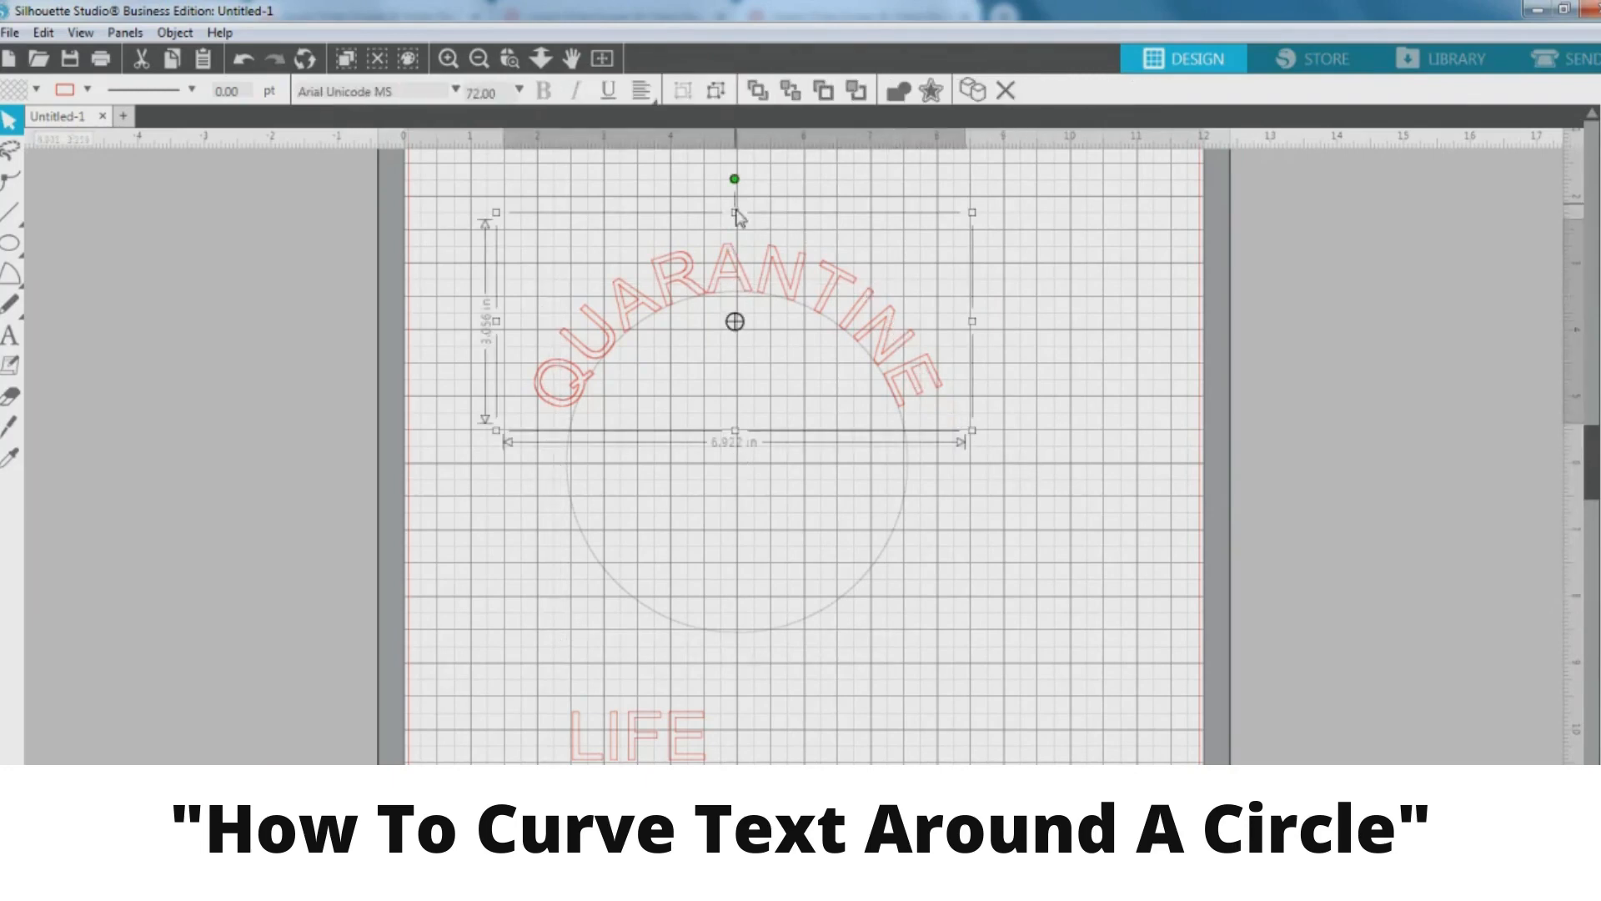
{"action": "left_click", "coordinate": [991, 510]}
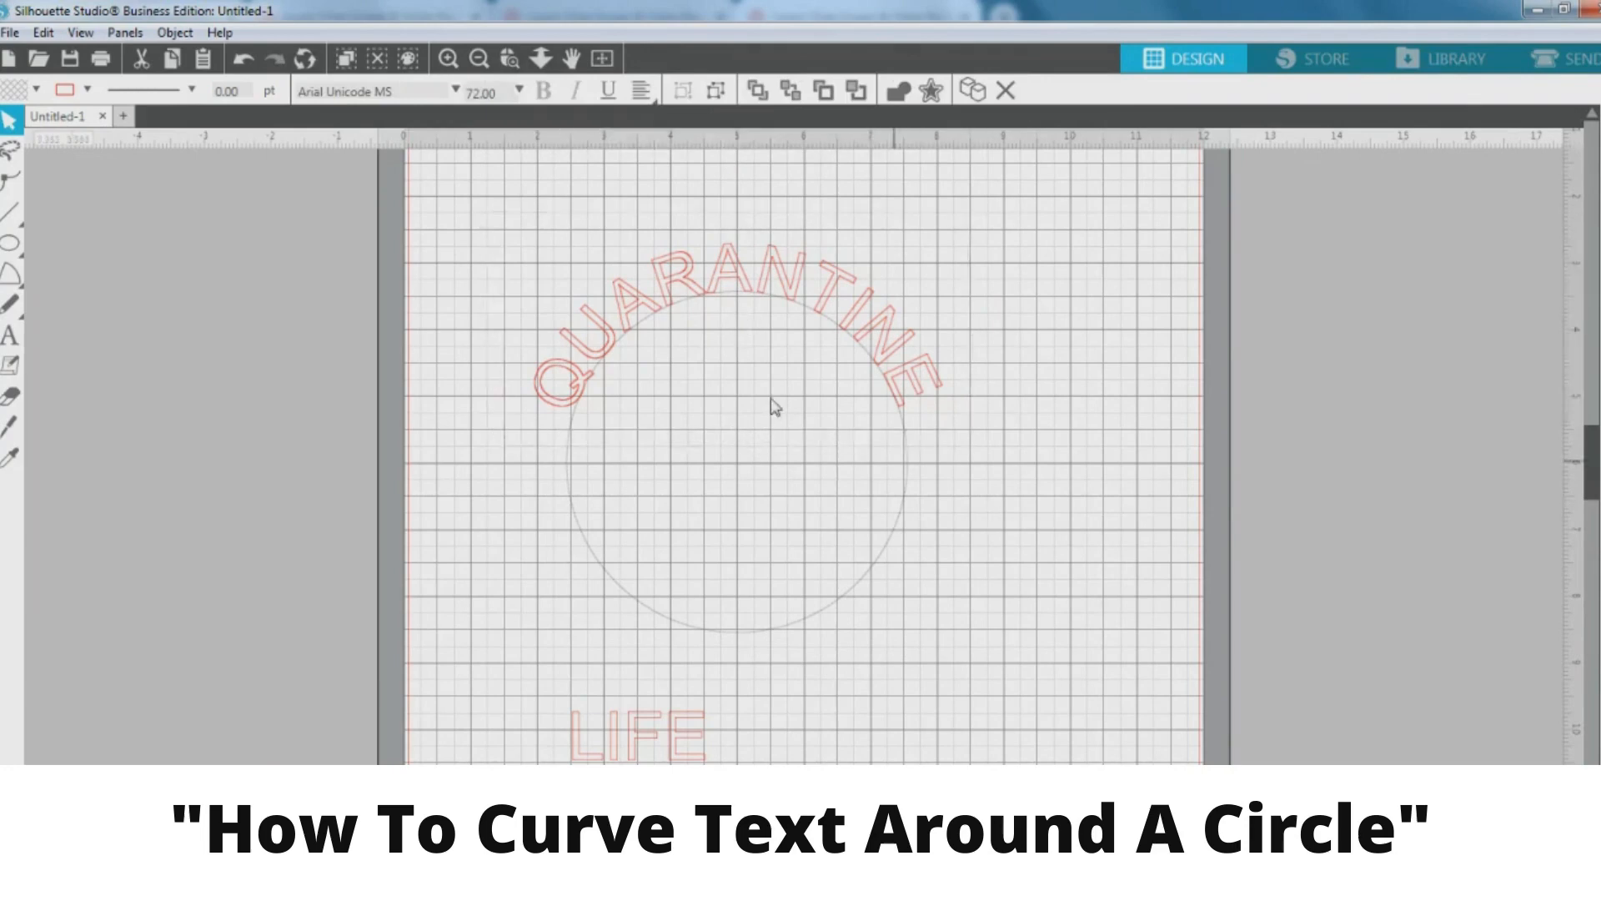
Reopen the curved QUARANTINE text for path editing
{"action": "double_click", "coordinate": [609, 339]}
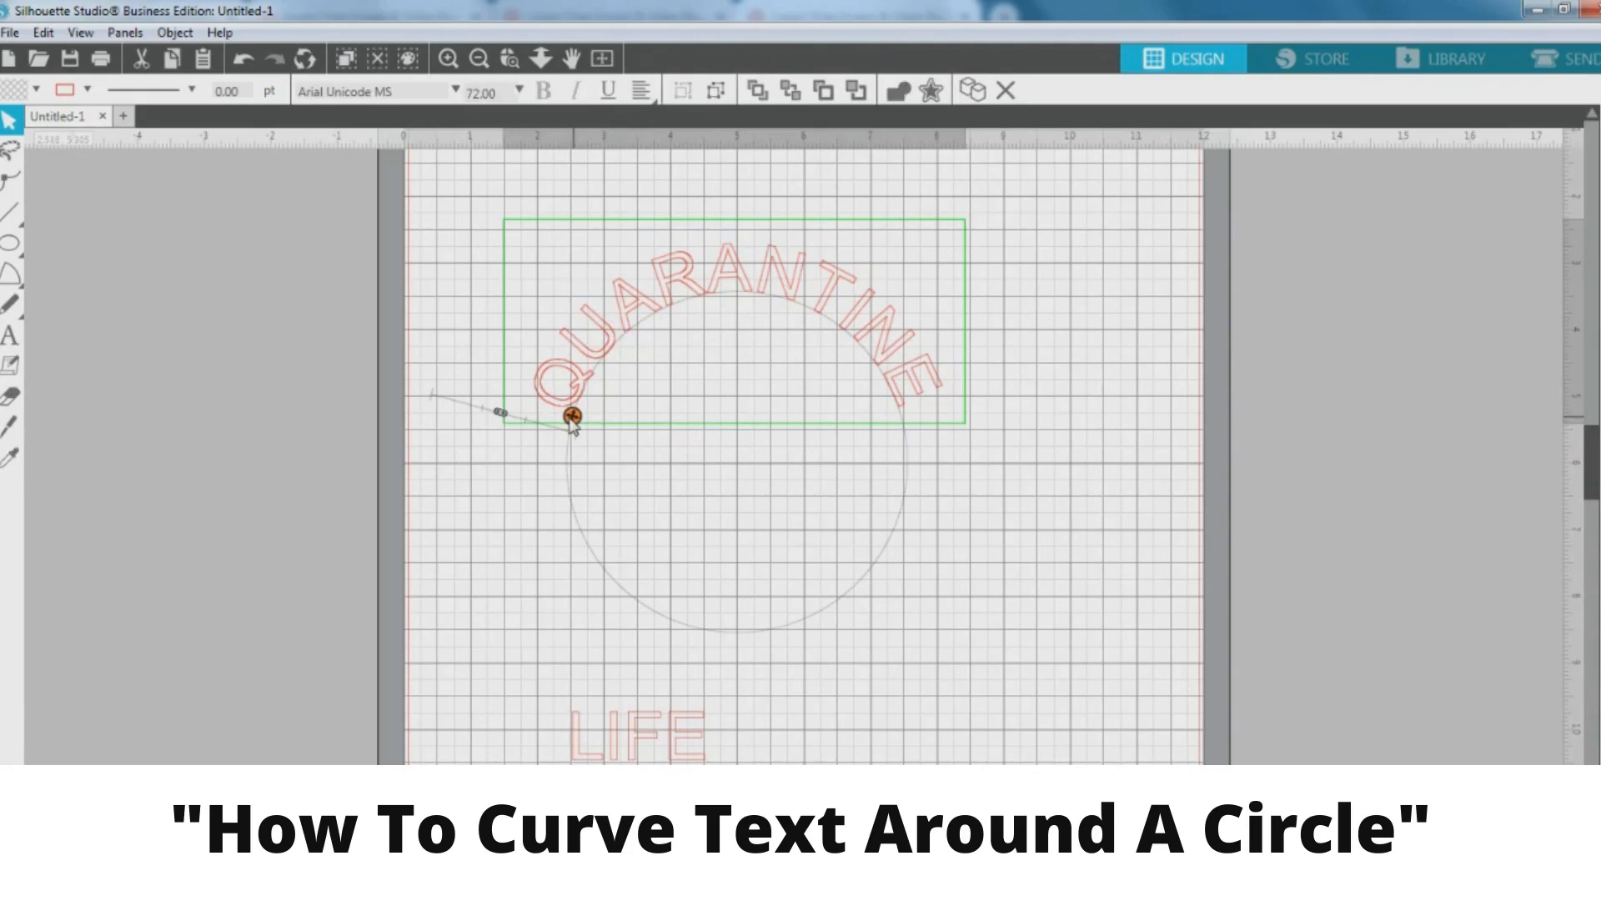
{"action": "left_click", "coordinate": [972, 447]}
{"action": "left_click", "coordinate": [845, 288]}
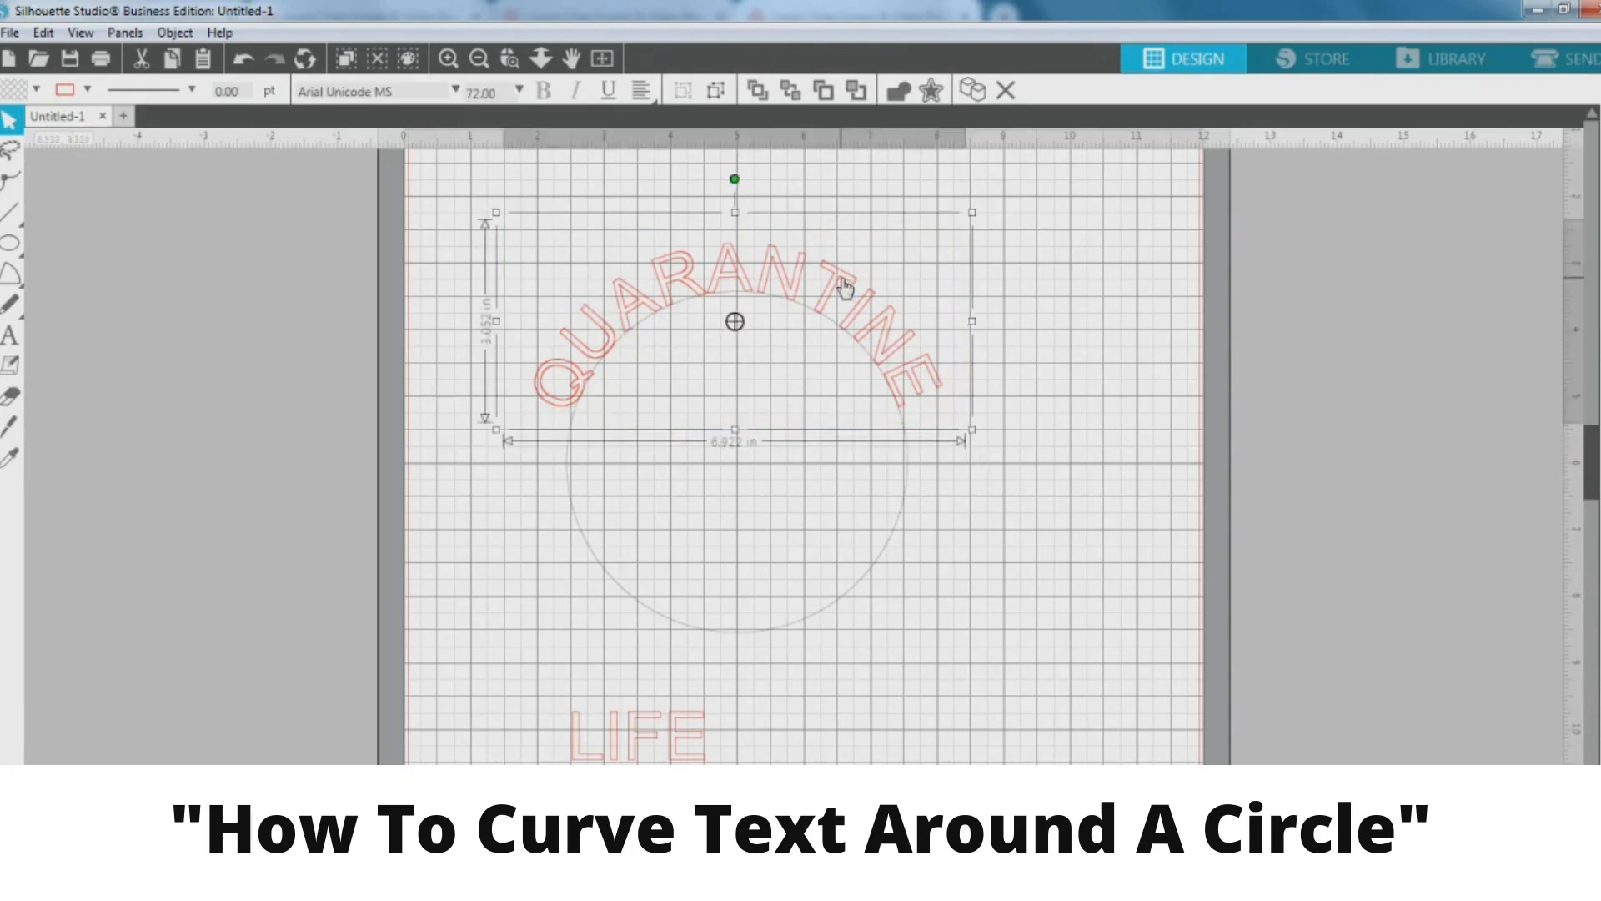
{"action": "left_click", "coordinate": [1065, 403]}
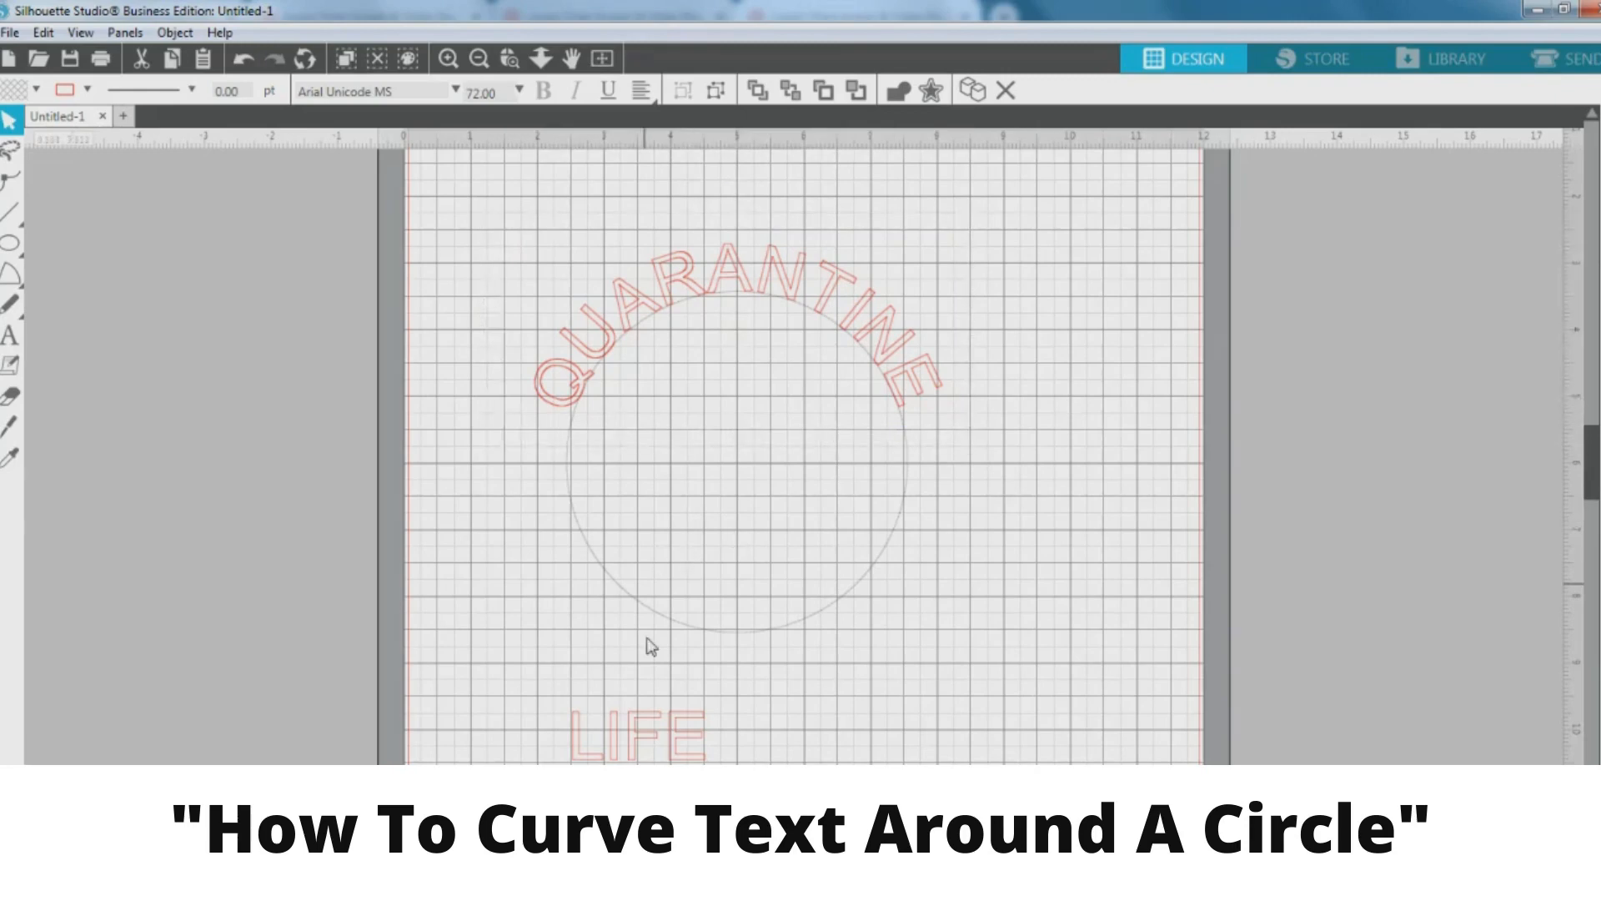
{"action": "double_click", "coordinate": [567, 372]}
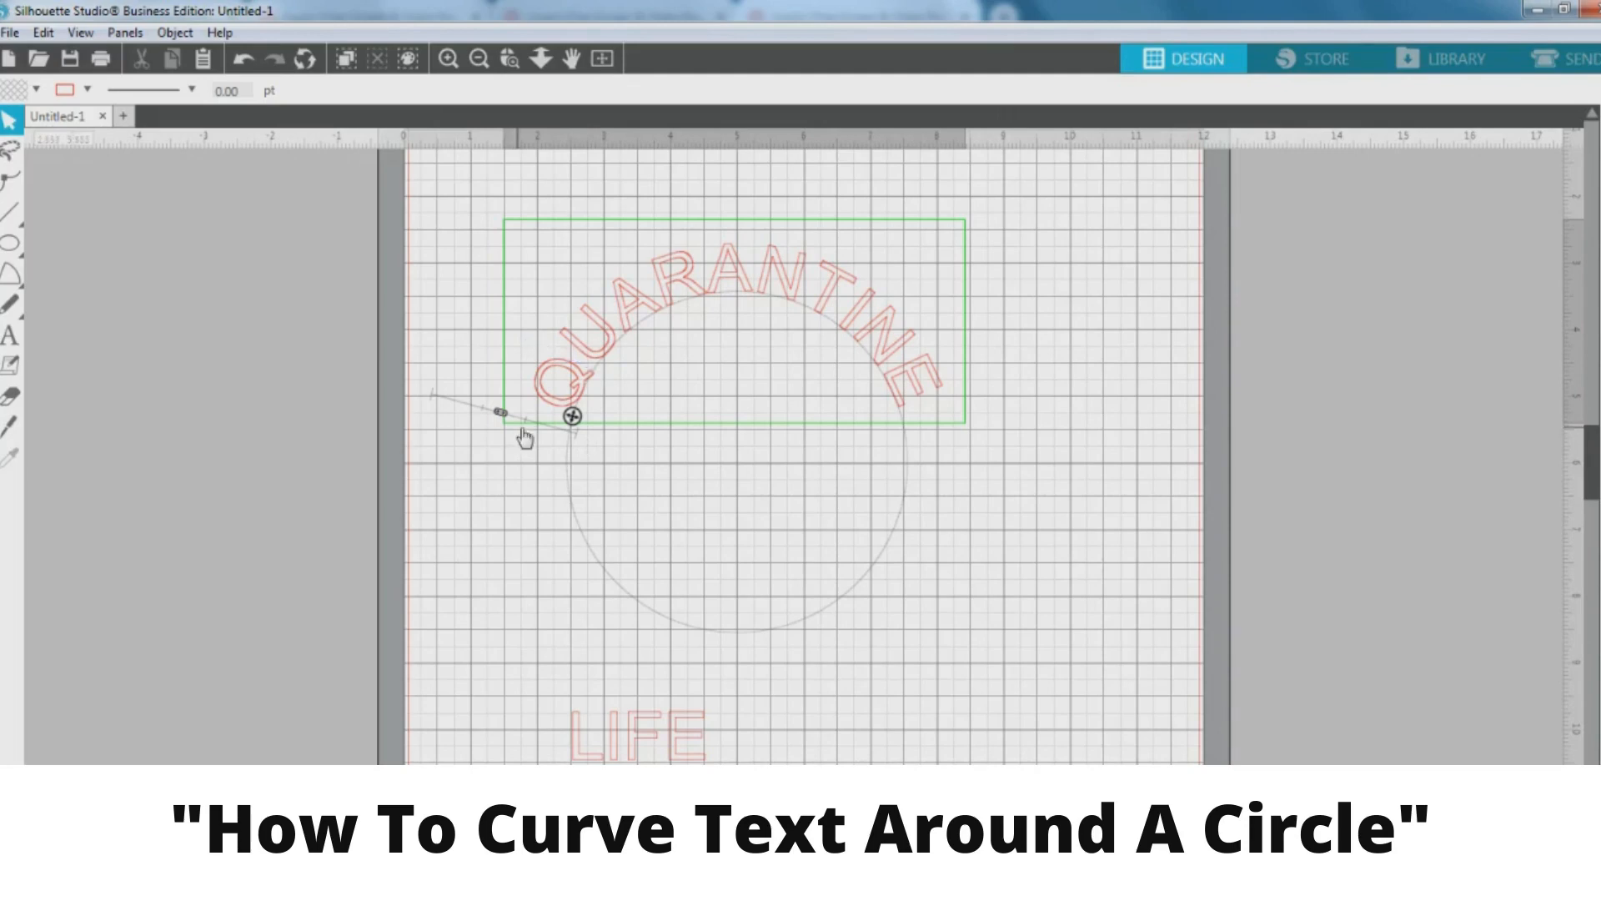
Slide QUARANTINE along the circle until it is centred over the top
{"action": "left_click", "coordinate": [500, 413]}
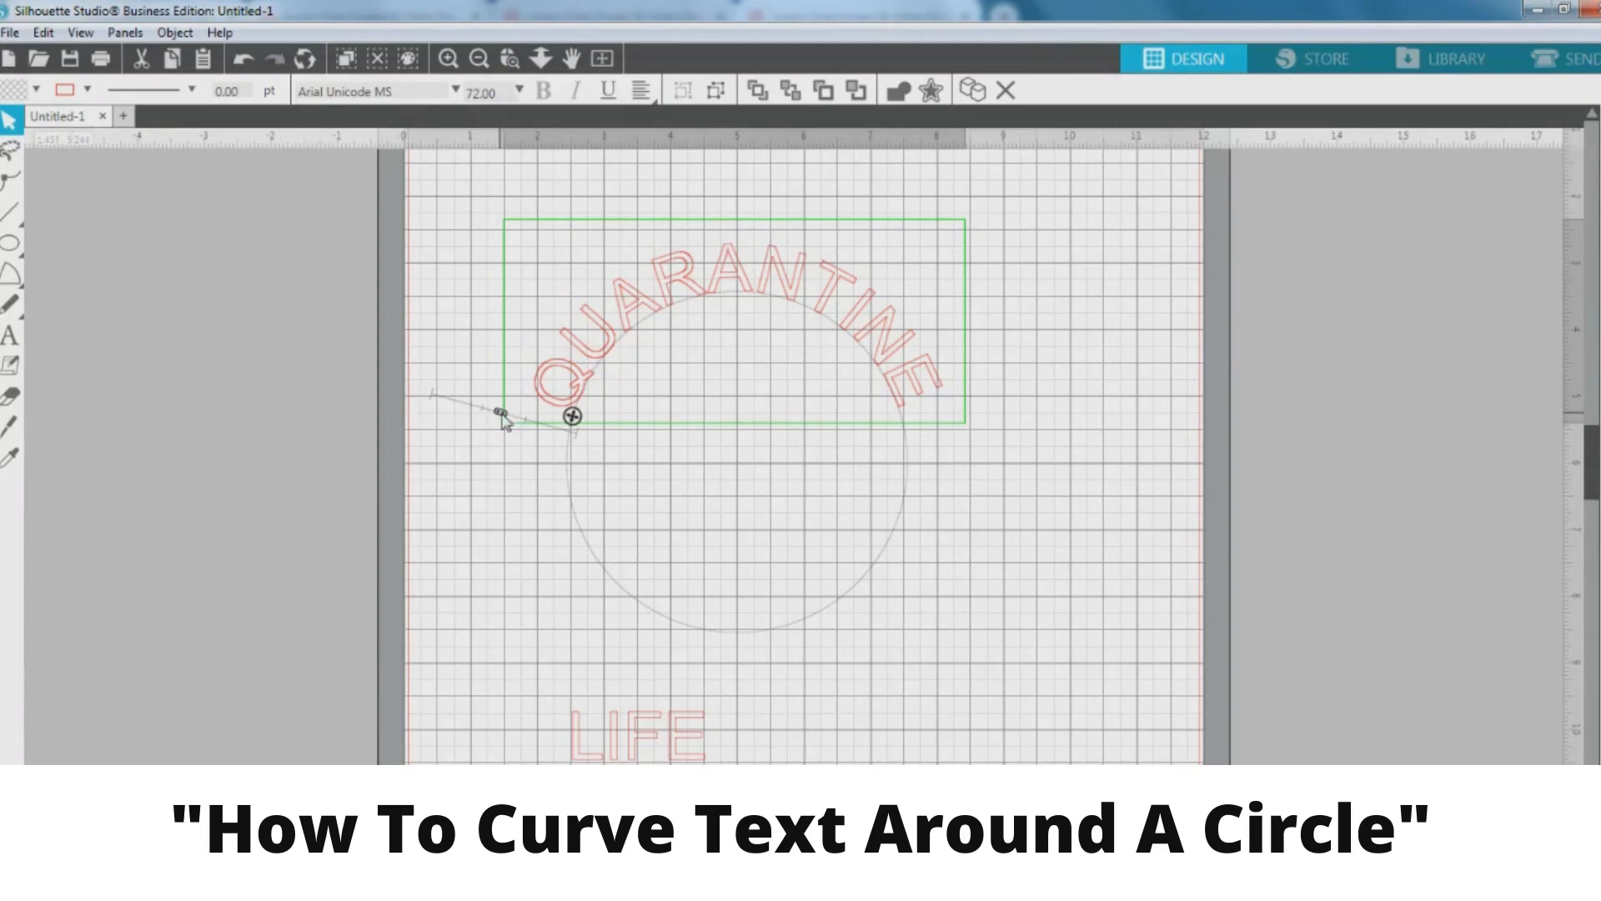
{"action": "mouse_move", "coordinate": [501, 414]}
{"action": "left_mouse_down"}
{"action": "mouse_move", "coordinate": [439, 413]}
{"action": "mouse_move", "coordinate": [471, 425]}
{"action": "left_mouse_up"}
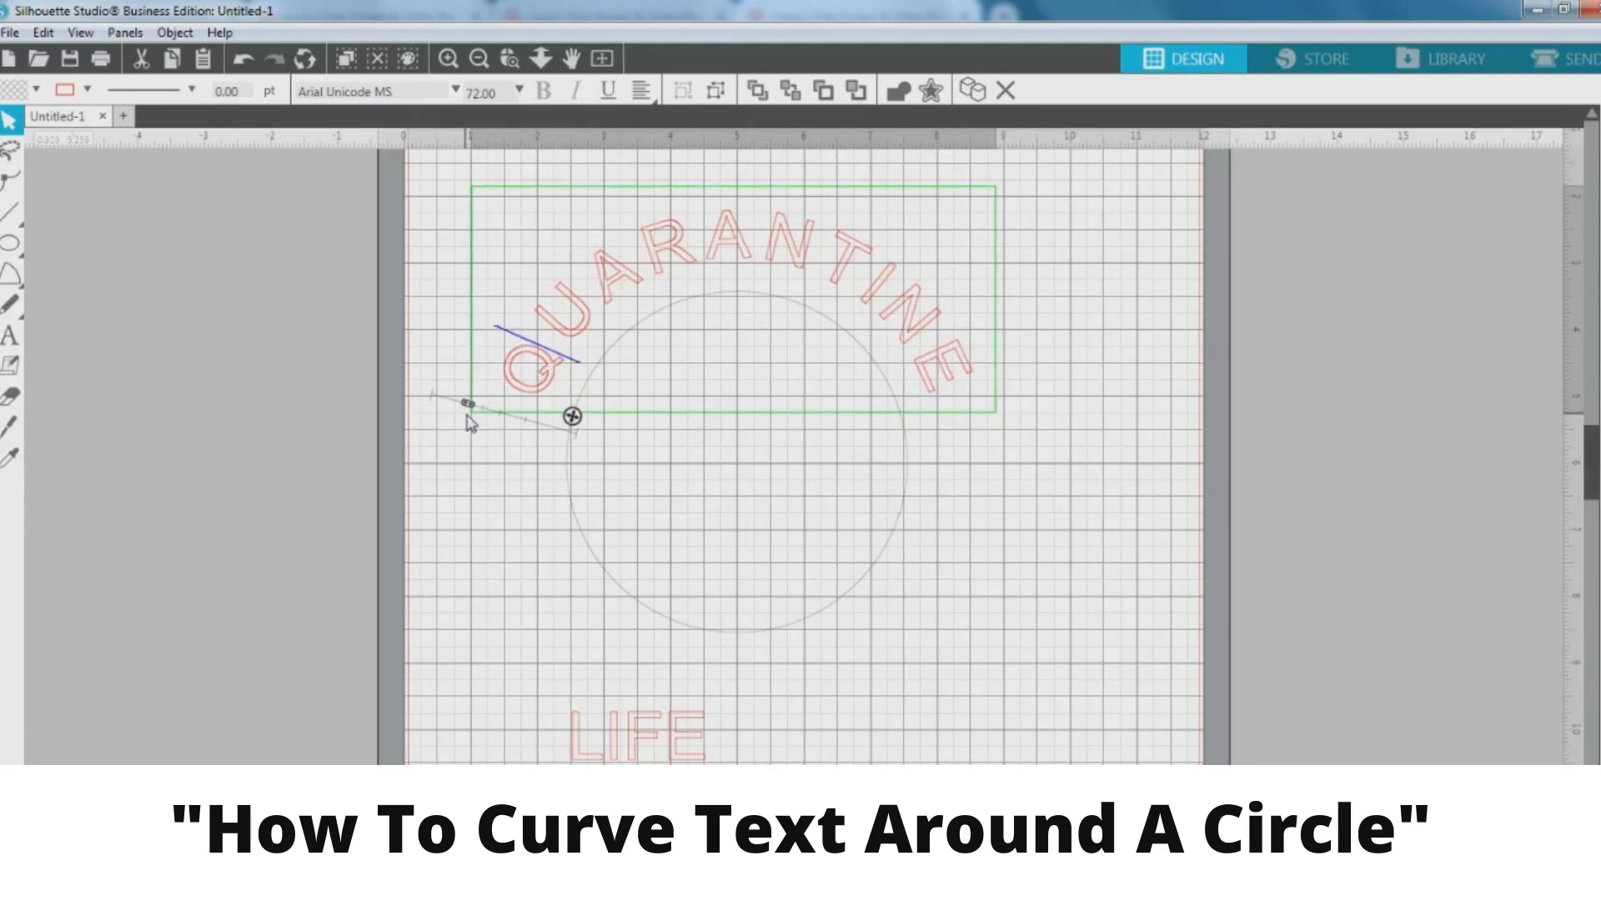
{"action": "left_click_drag", "start_coordinate": [476, 424], "coordinate": [494, 432]}
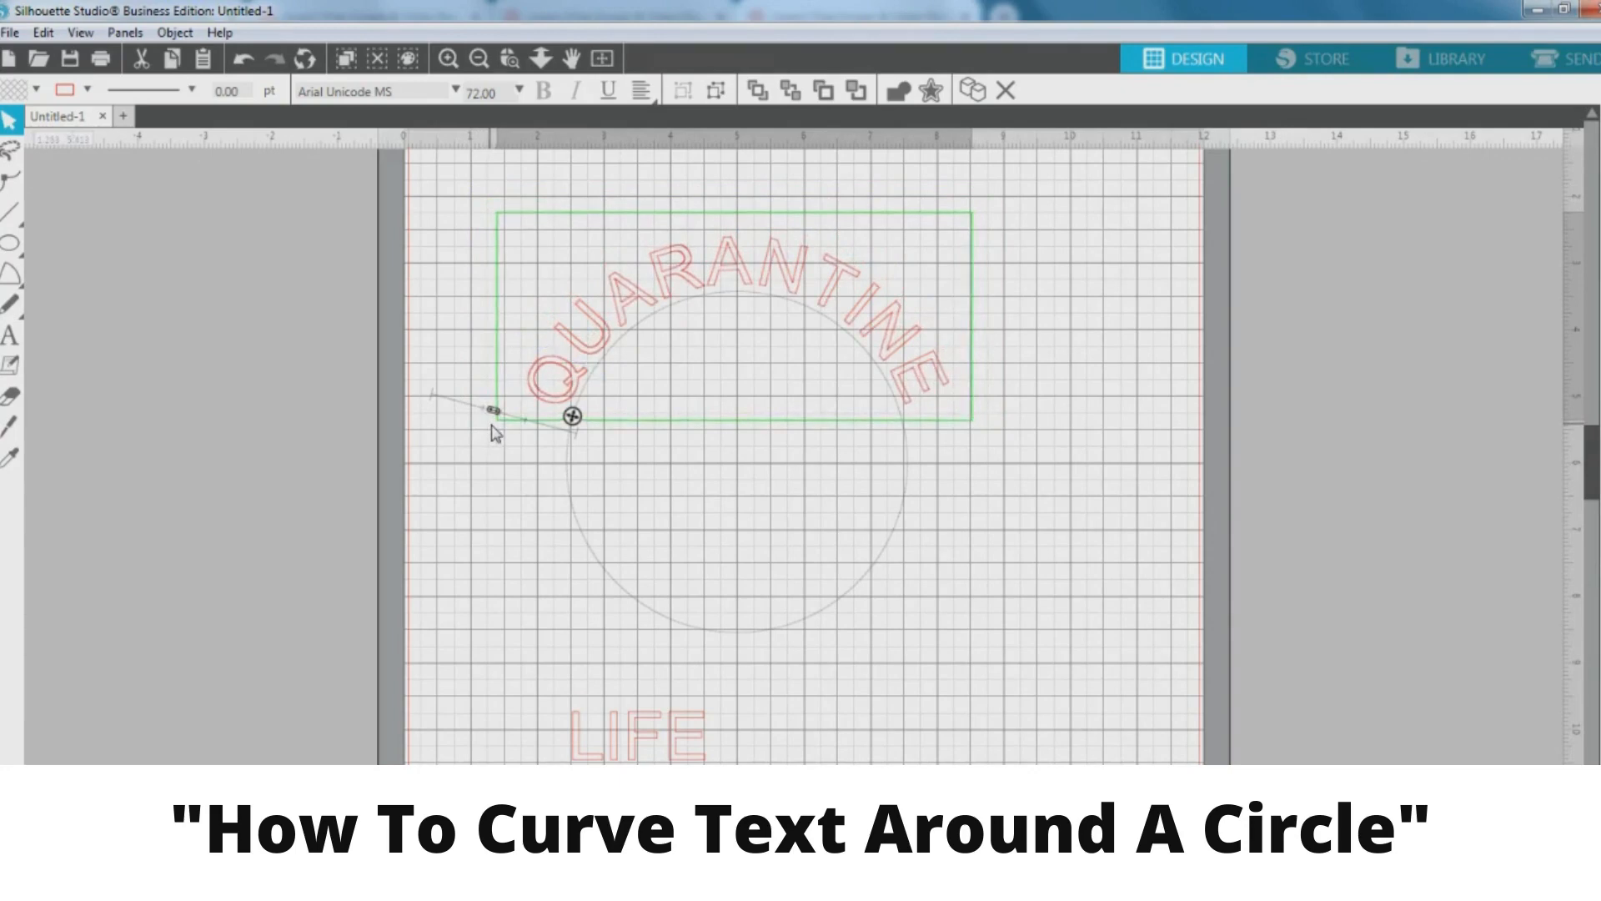
{"action": "left_click", "coordinate": [922, 574]}
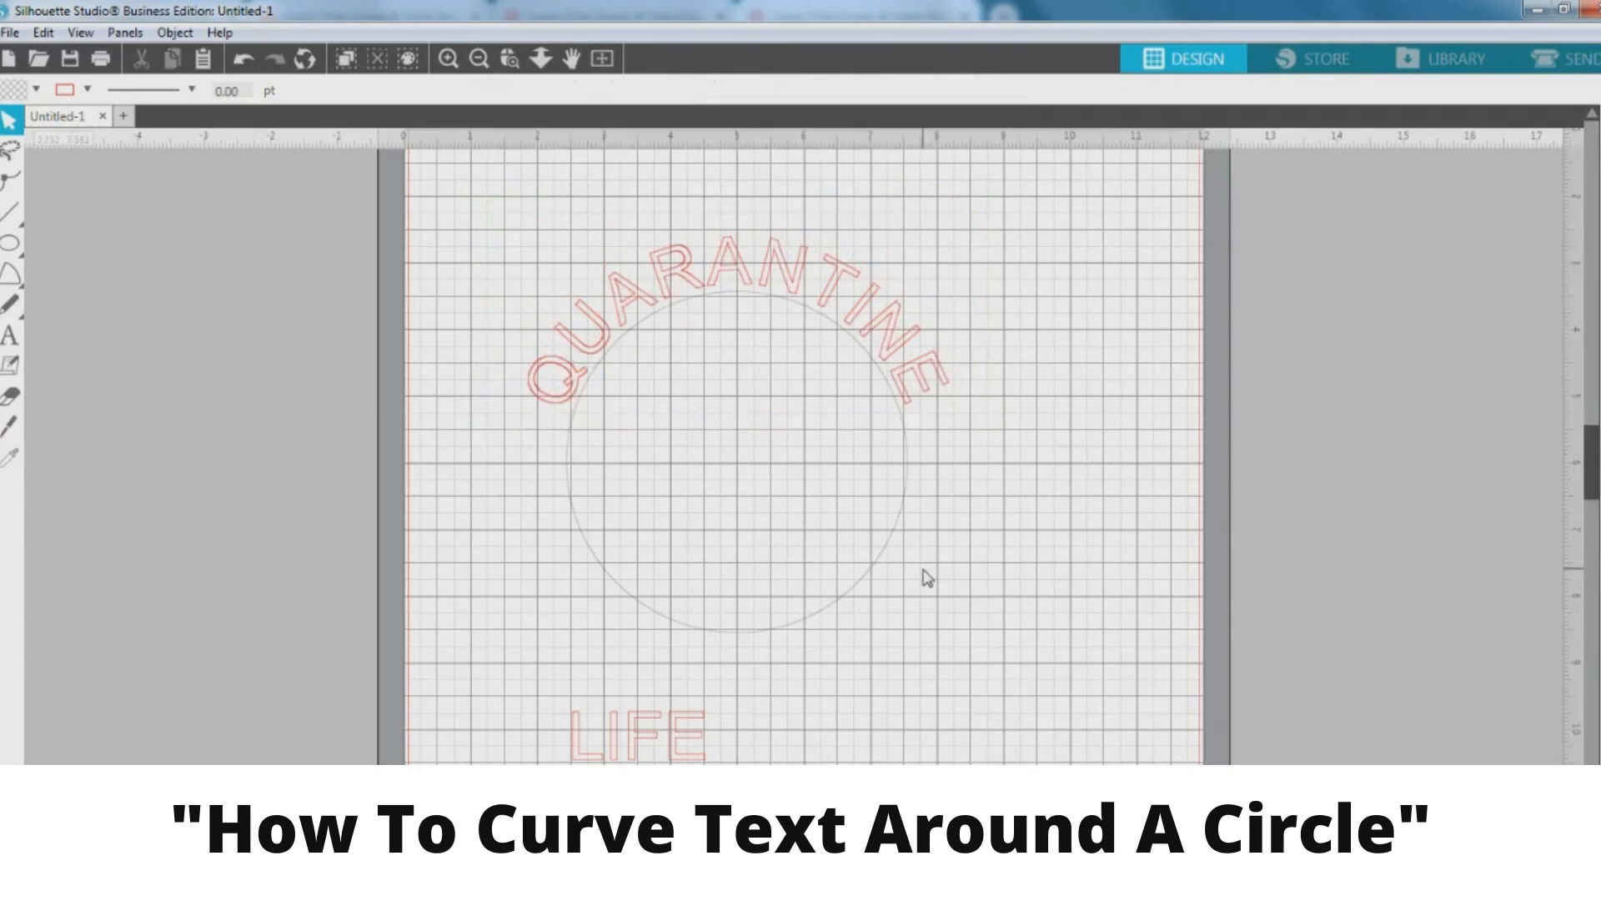
Snap LIFE onto the circle's lower edge and shift it toward the bottom
{"action": "left_click_drag", "start_coordinate": [677, 754], "coordinate": [968, 621]}
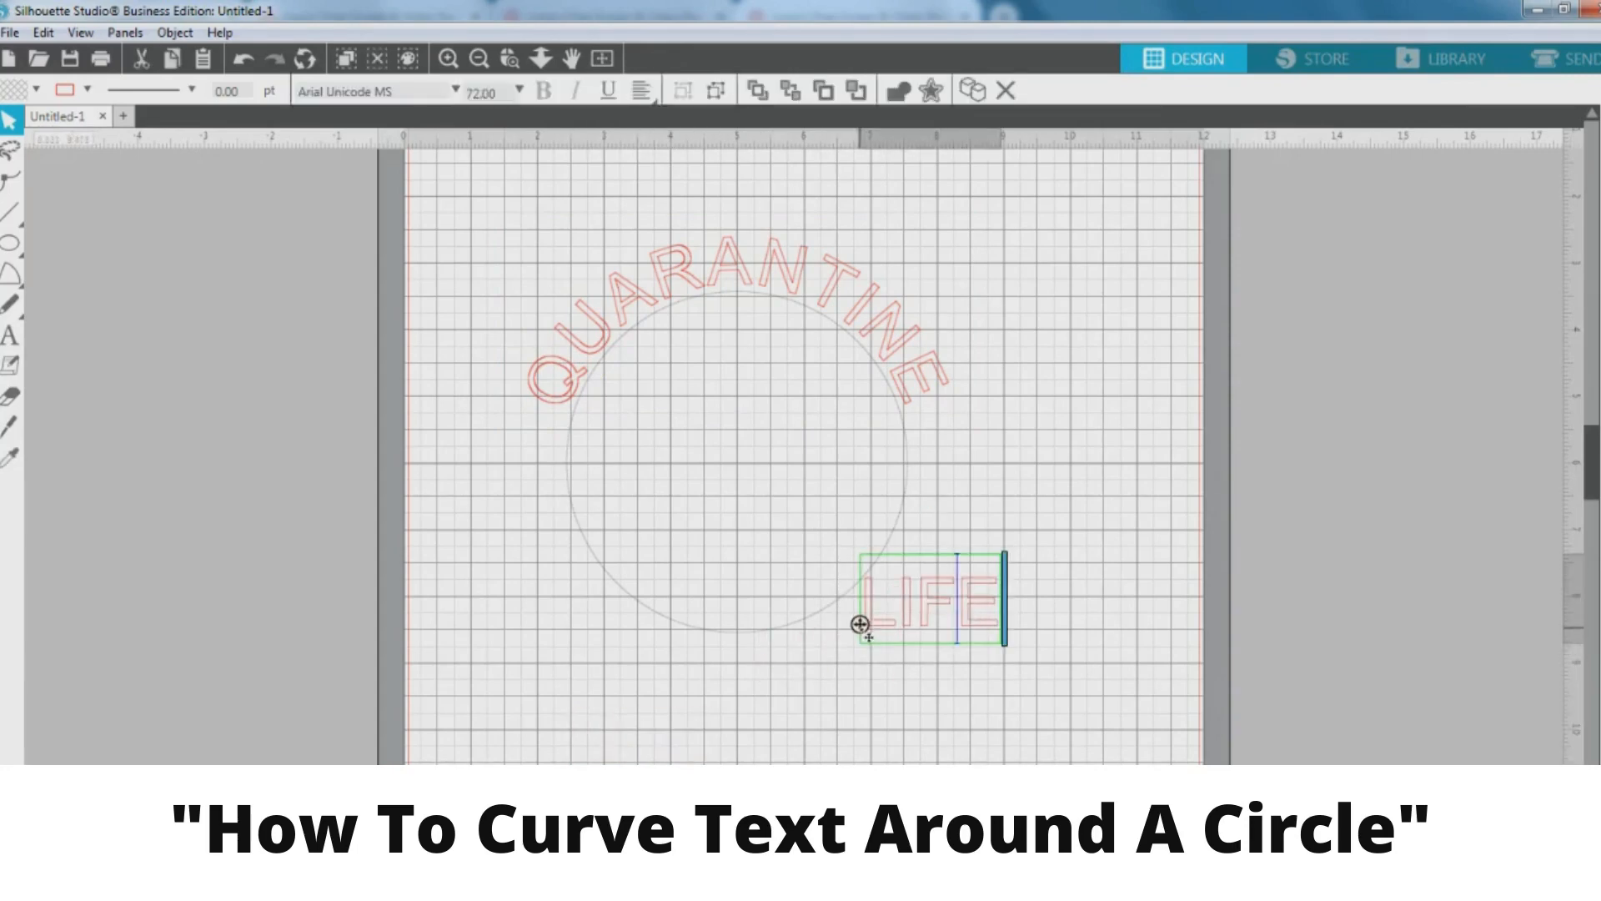
{"action": "left_click_drag", "start_coordinate": [859, 623], "coordinate": [811, 615]}
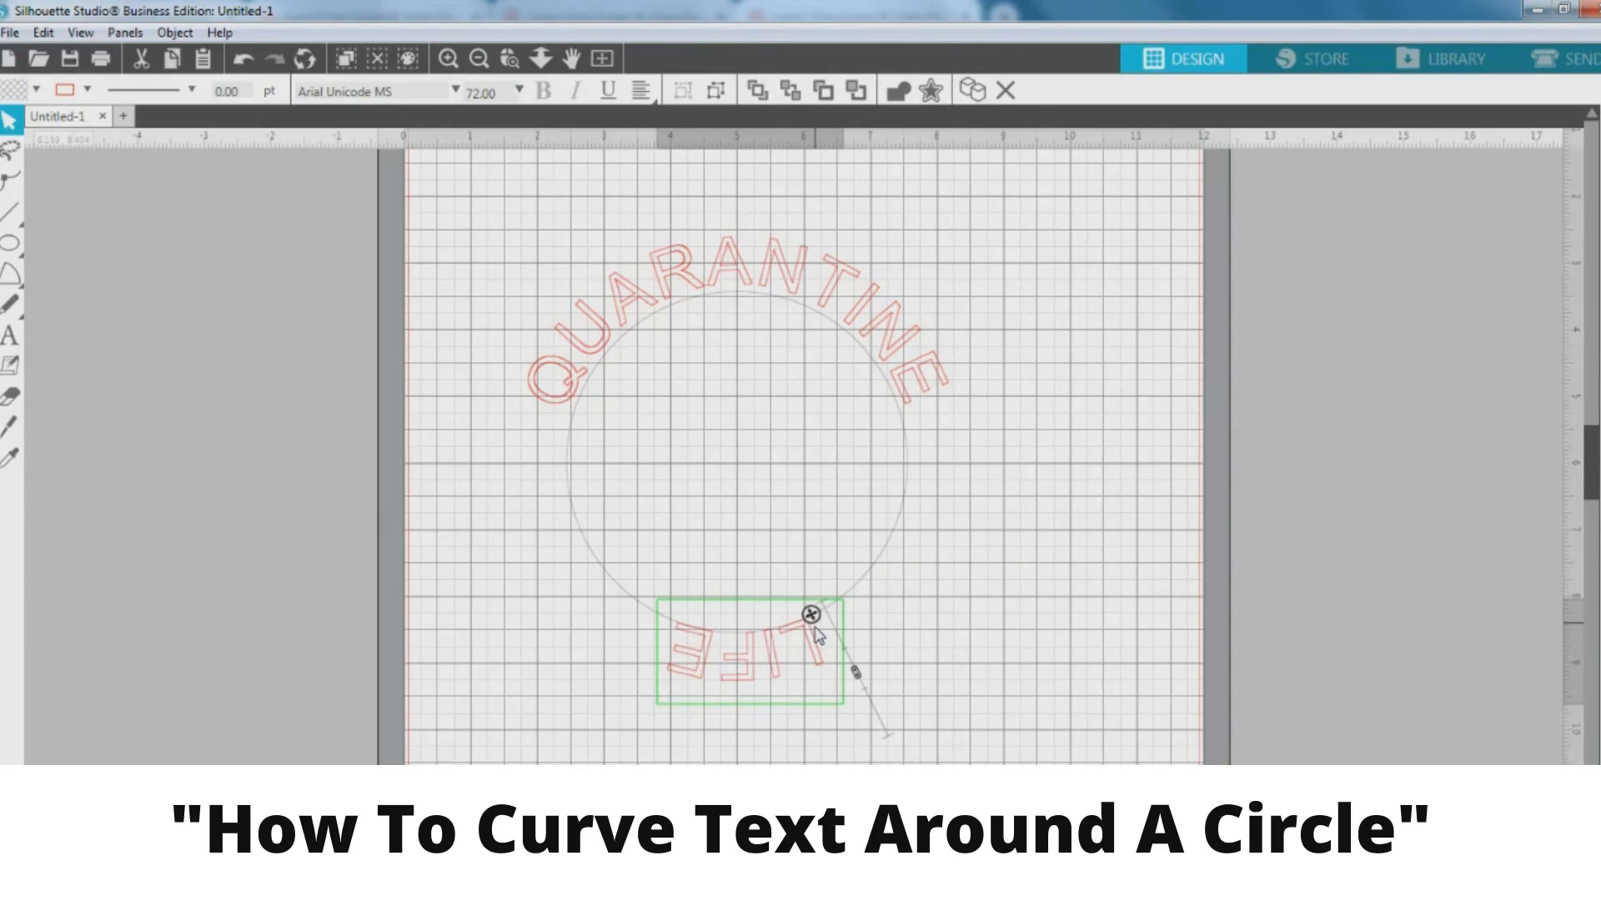
{"action": "left_click_drag", "start_coordinate": [811, 614], "coordinate": [672, 617]}
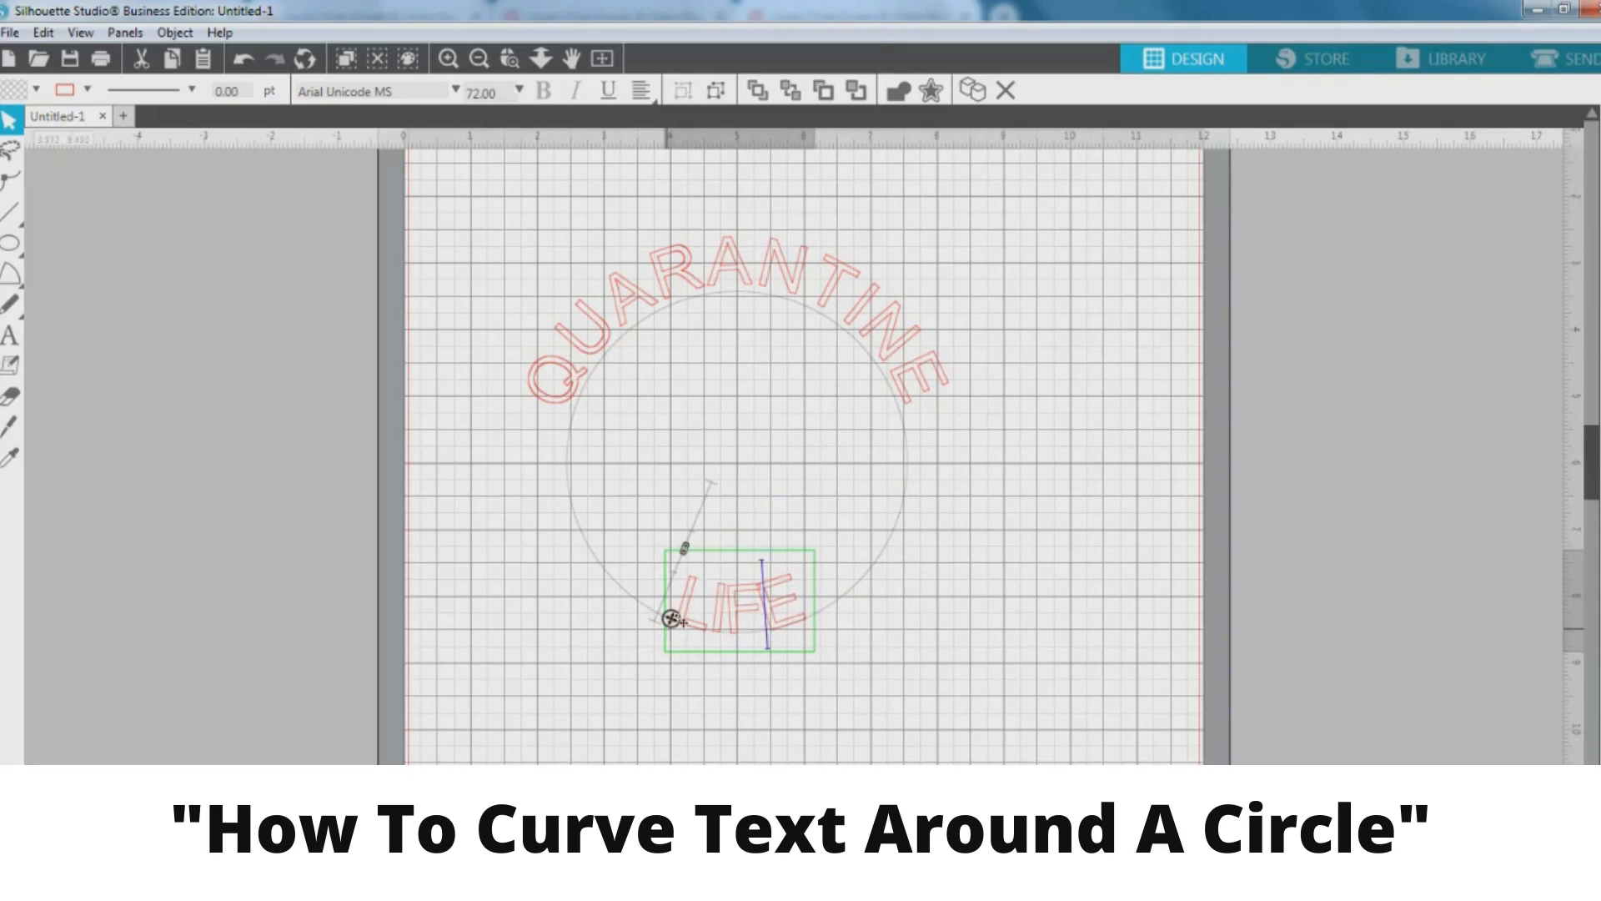
Select LIFE and toggle its text editing mode on and off
{"action": "left_click", "coordinate": [923, 675]}
{"action": "left_click", "coordinate": [778, 615]}
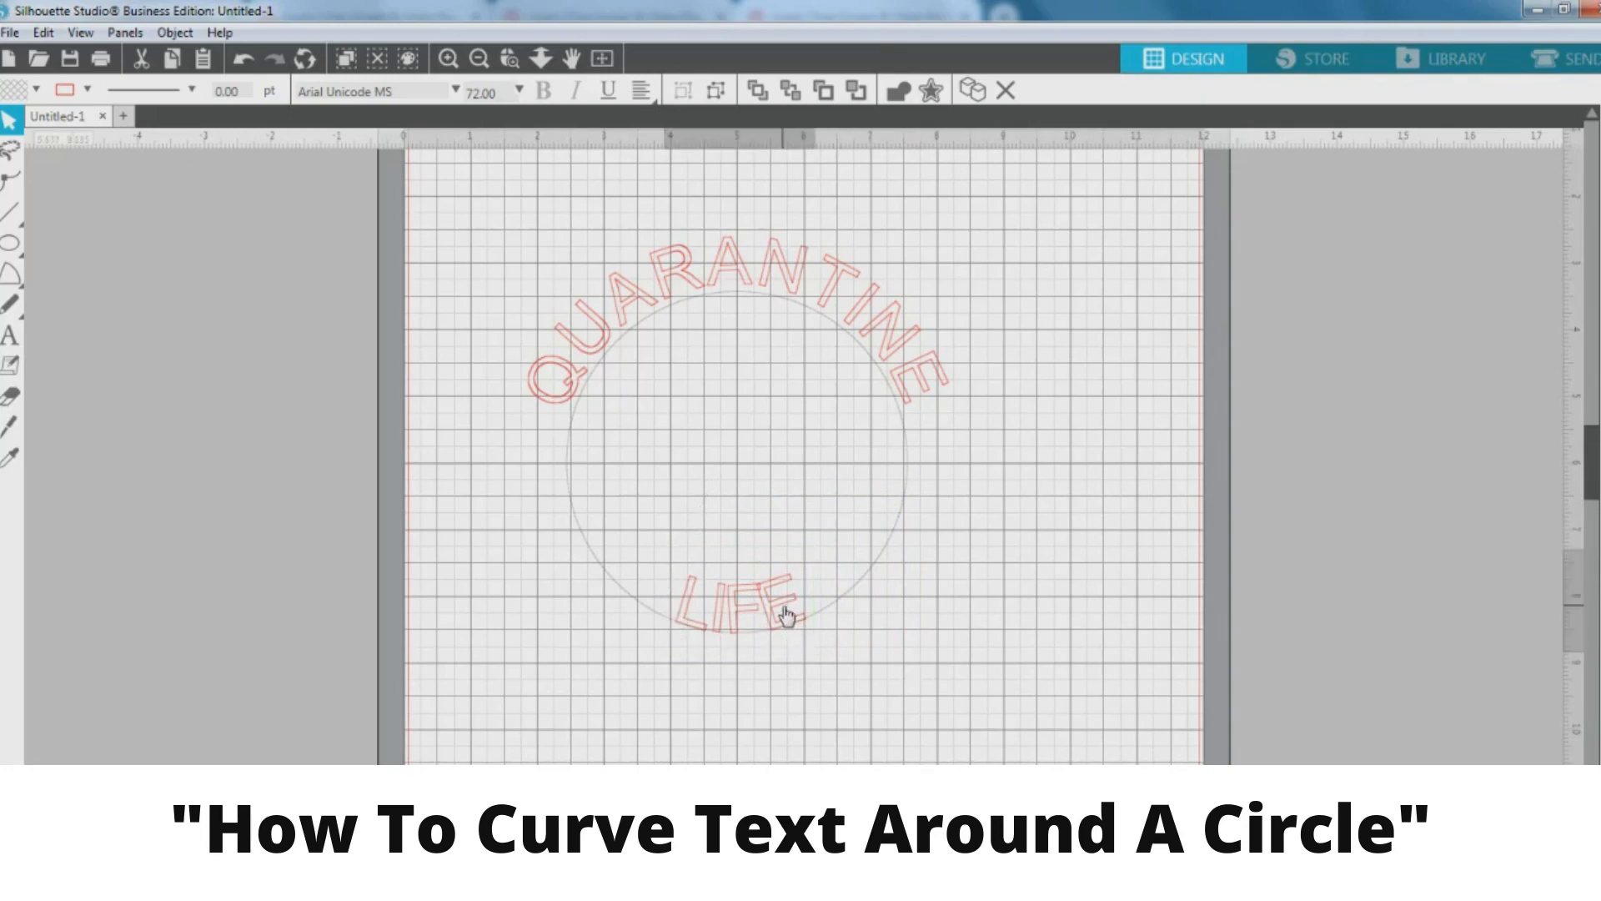
{"action": "left_click", "coordinate": [864, 693]}
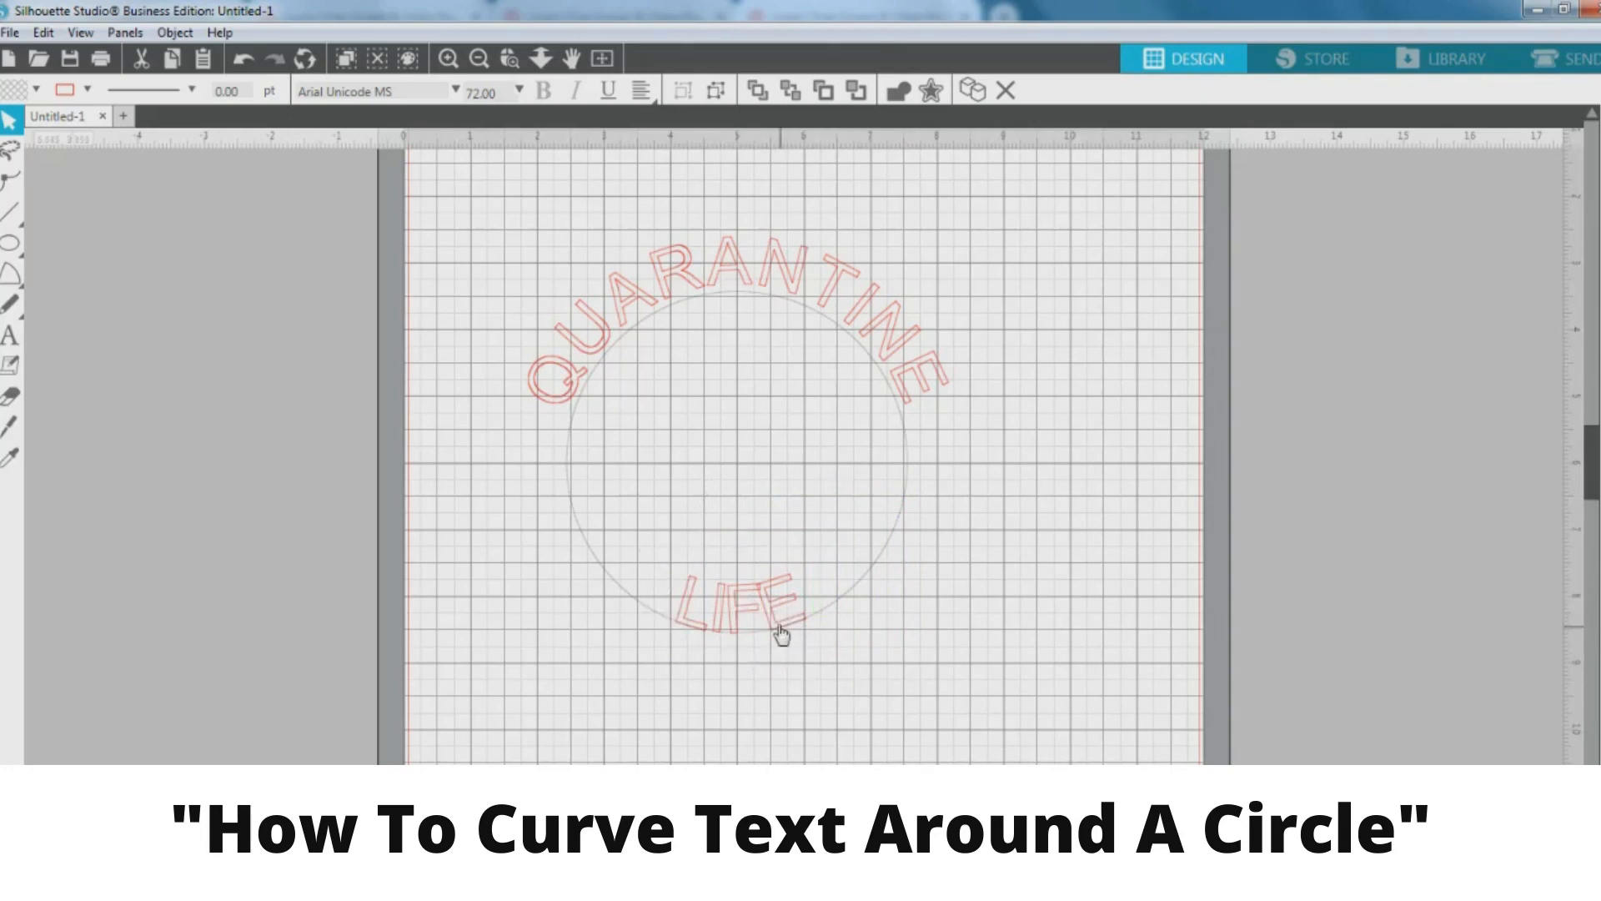
{"action": "double_click", "coordinate": [780, 627]}
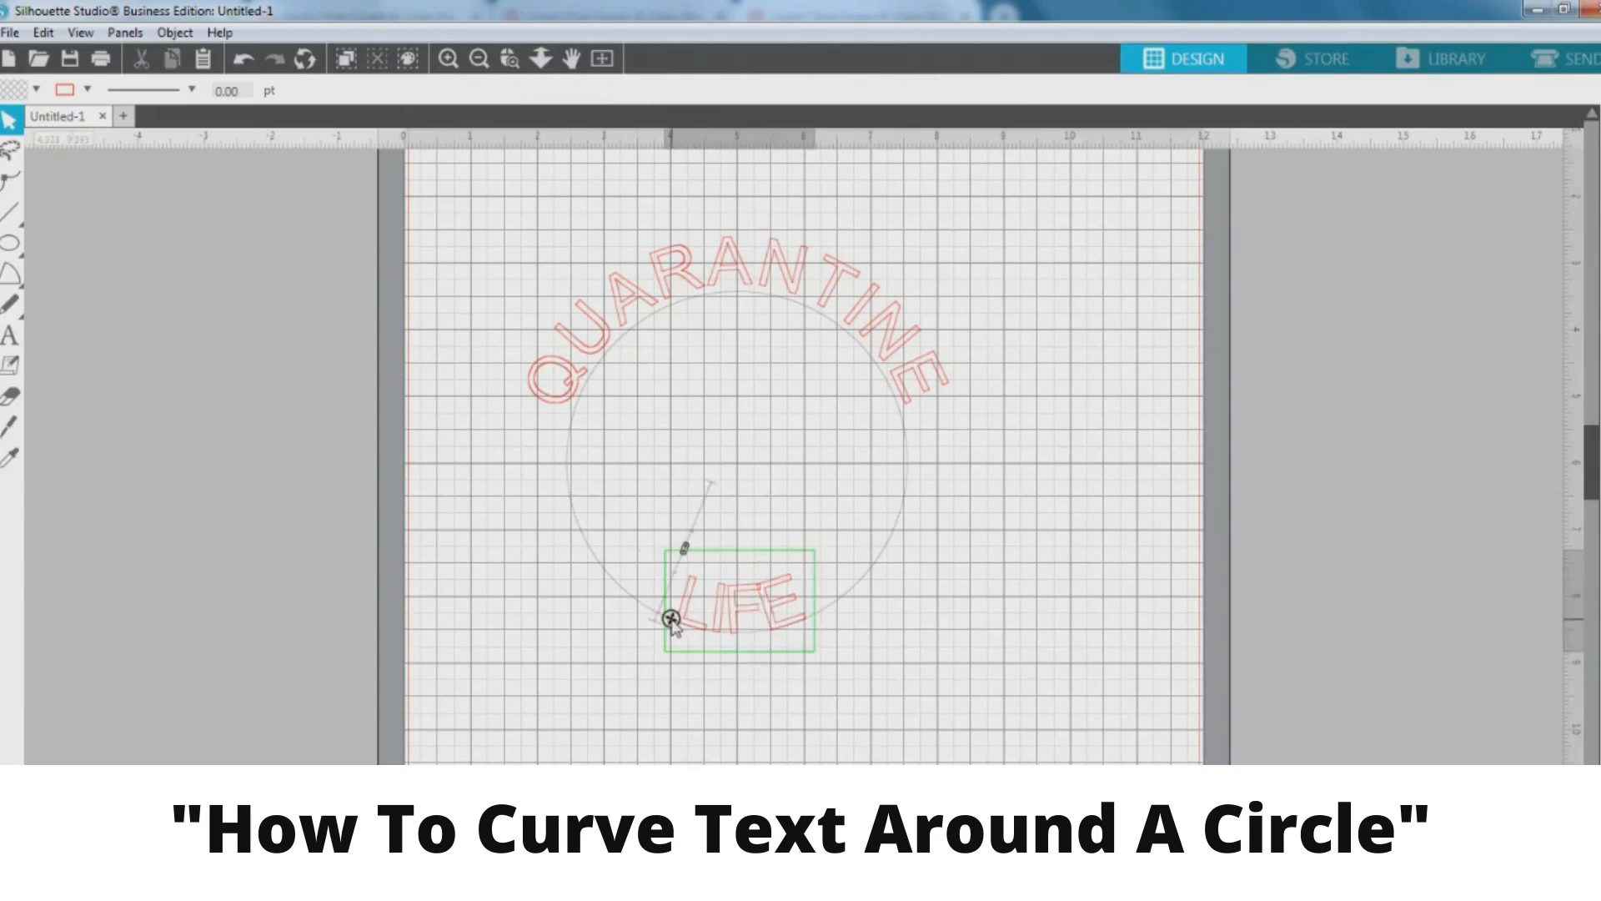
{"action": "left_click", "coordinate": [876, 652]}
{"action": "left_click", "coordinate": [778, 597]}
{"action": "left_click", "coordinate": [877, 636]}
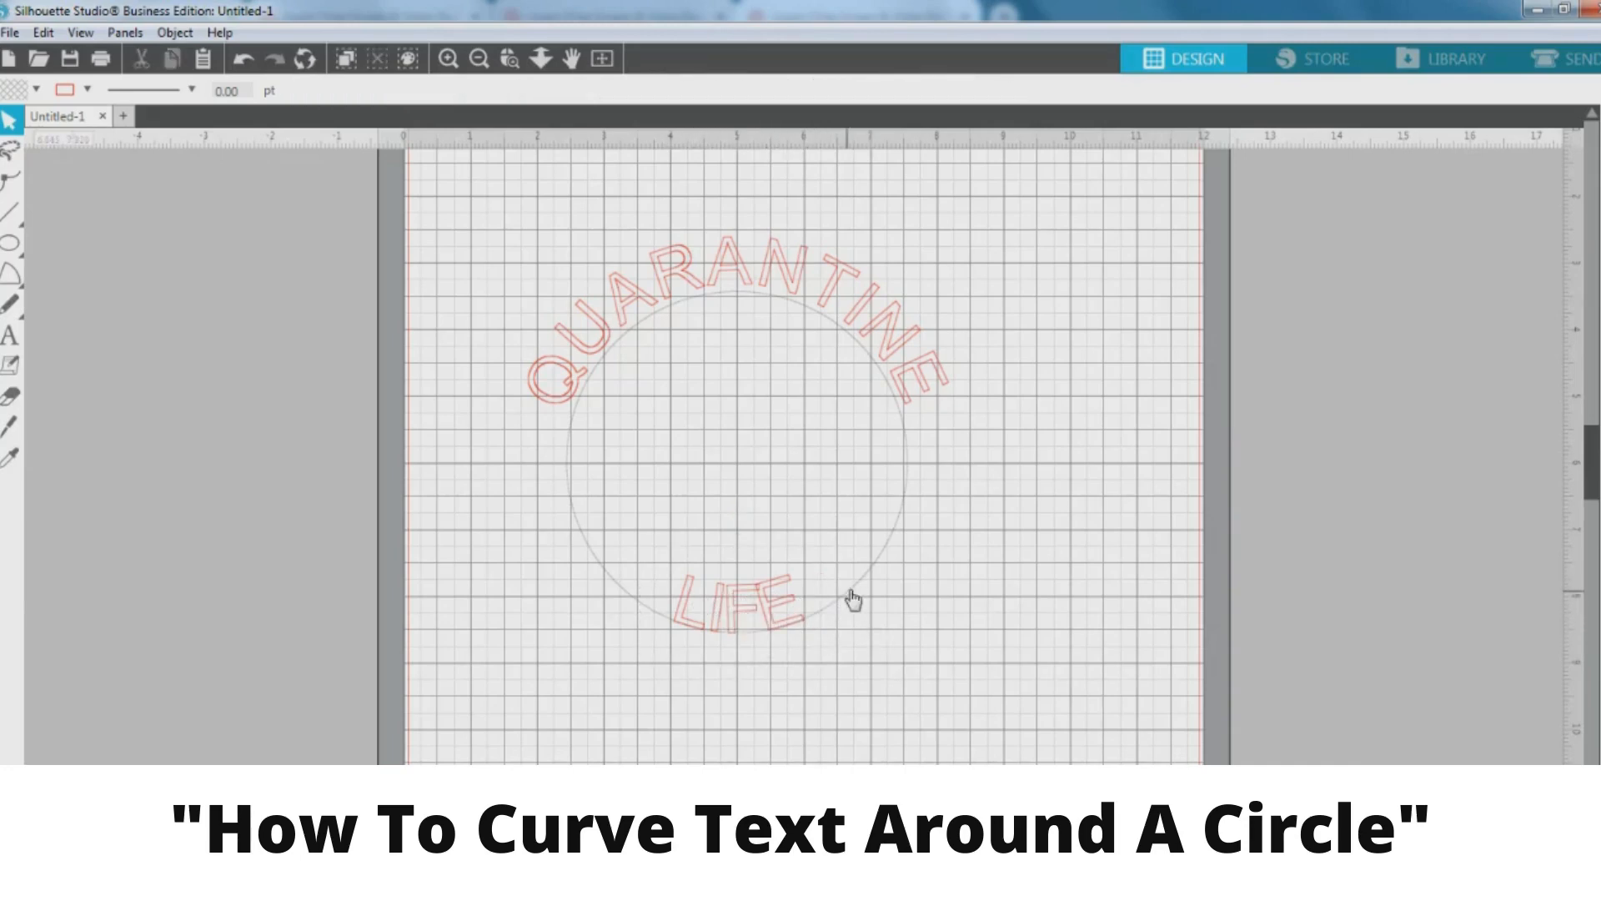
Drag LIFE's path handle outward so it curves centred beneath the circle
{"action": "left_click", "coordinate": [692, 603]}
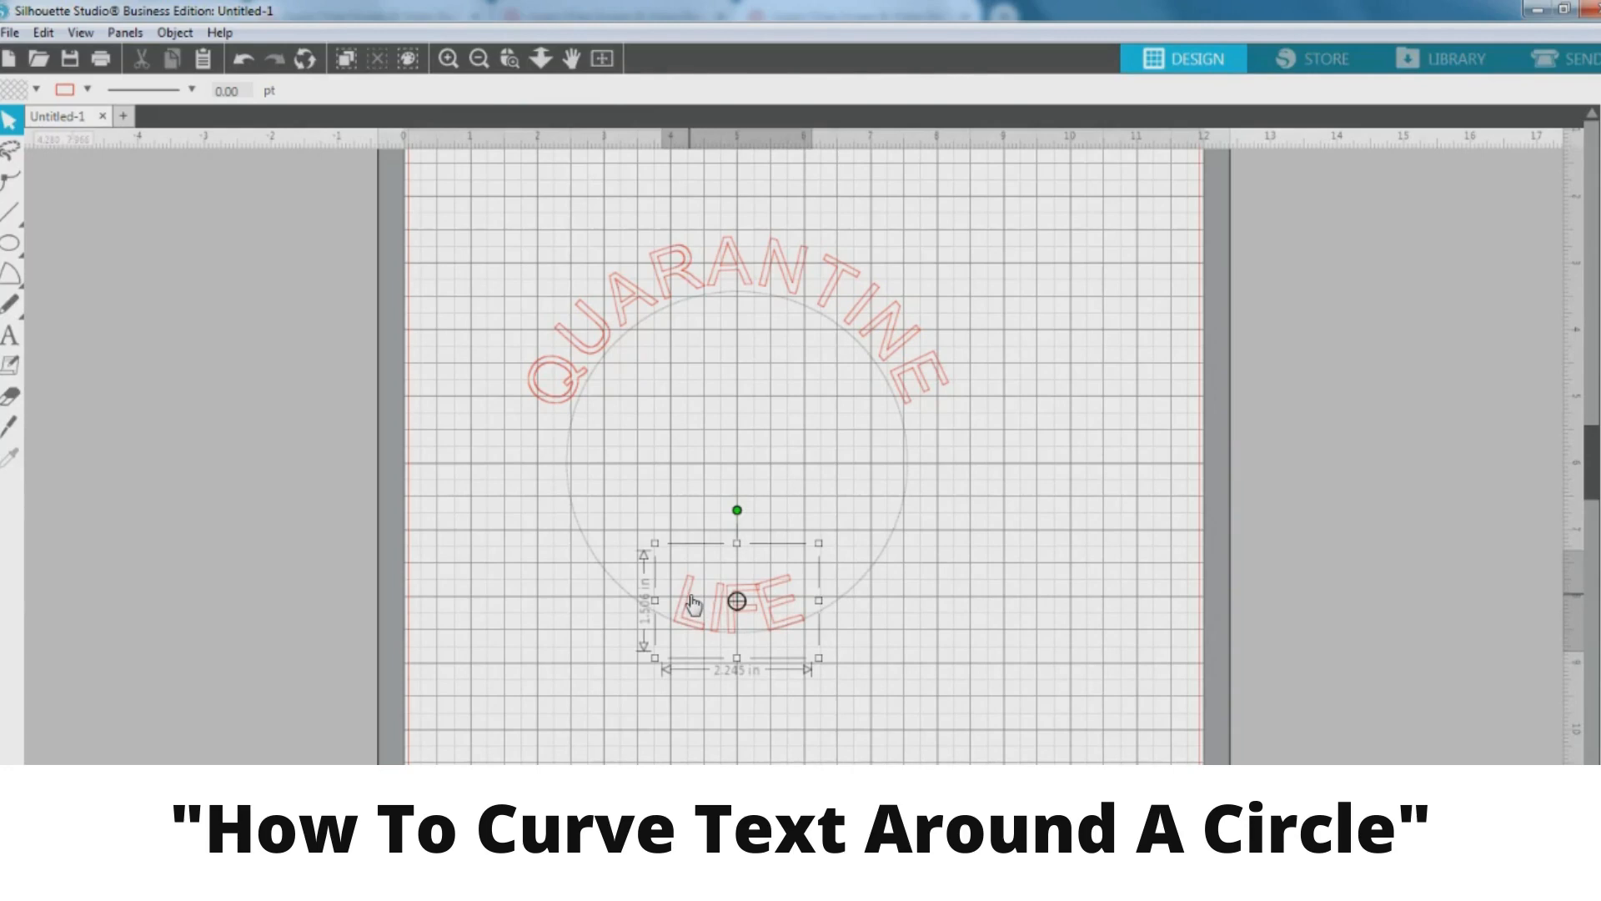
{"action": "double_click", "coordinate": [759, 601]}
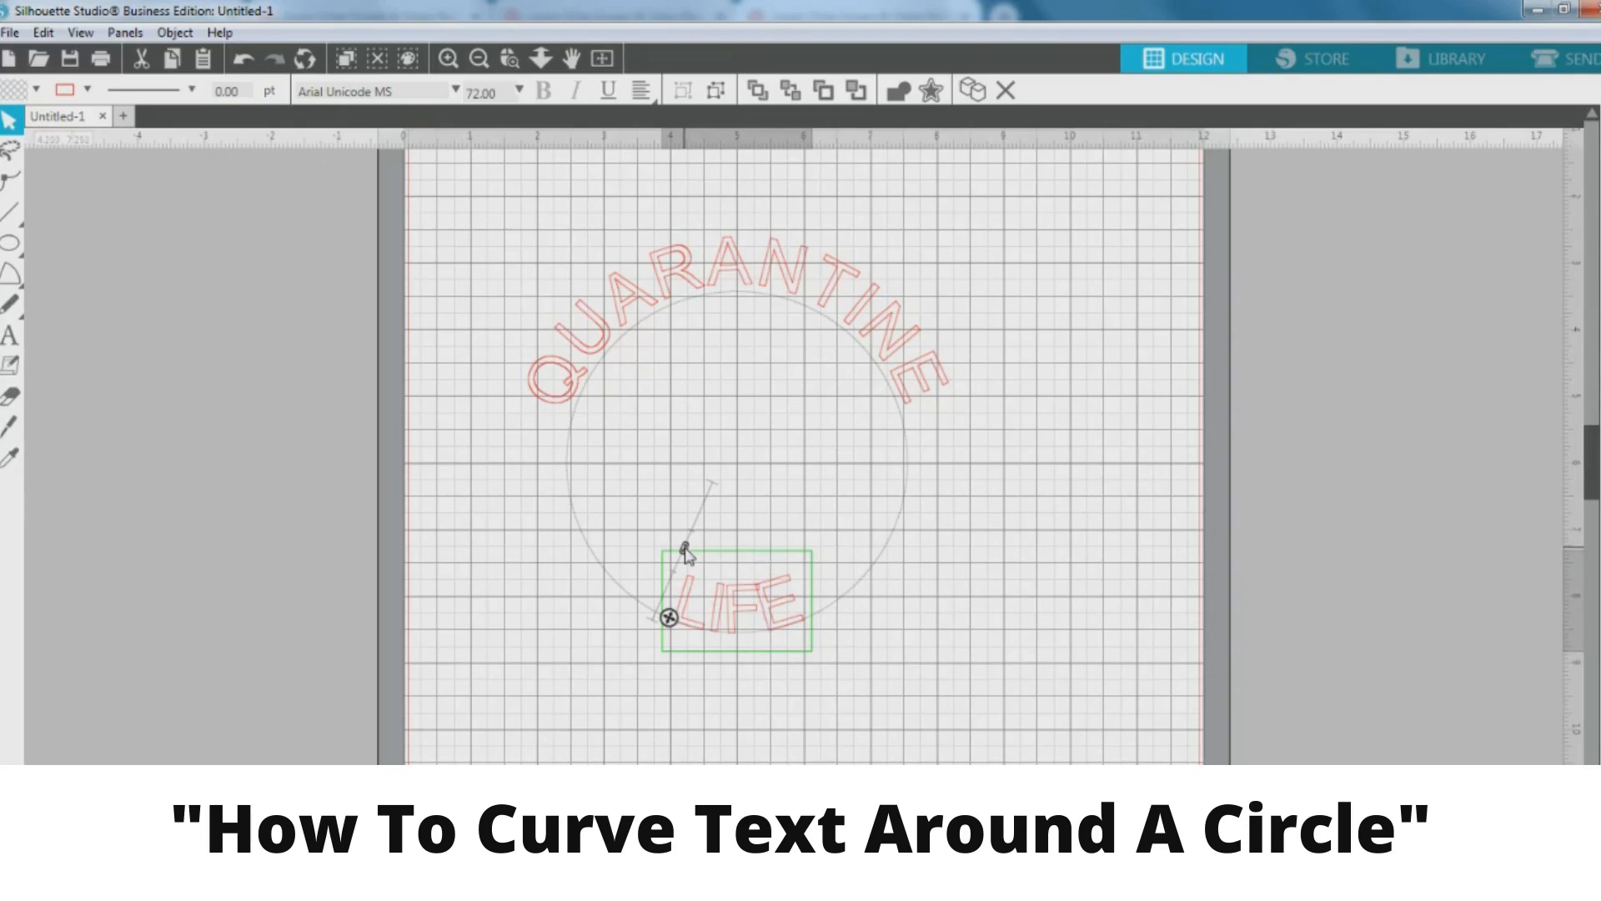
{"action": "left_click_drag", "start_coordinate": [684, 552], "coordinate": [660, 602]}
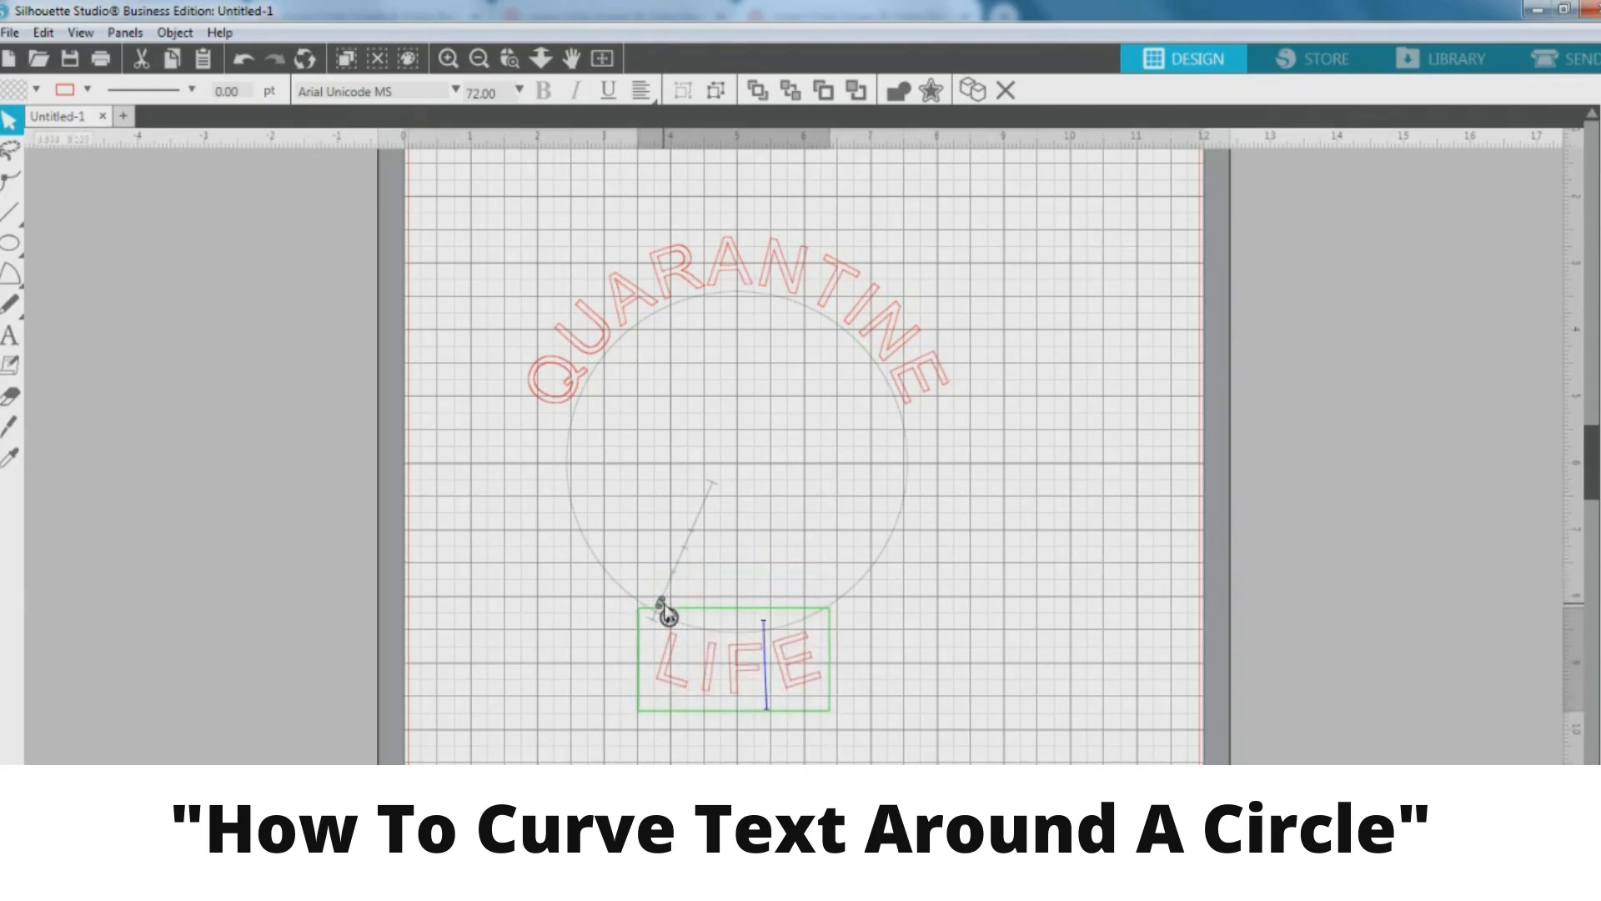
{"action": "left_click", "coordinate": [882, 619]}
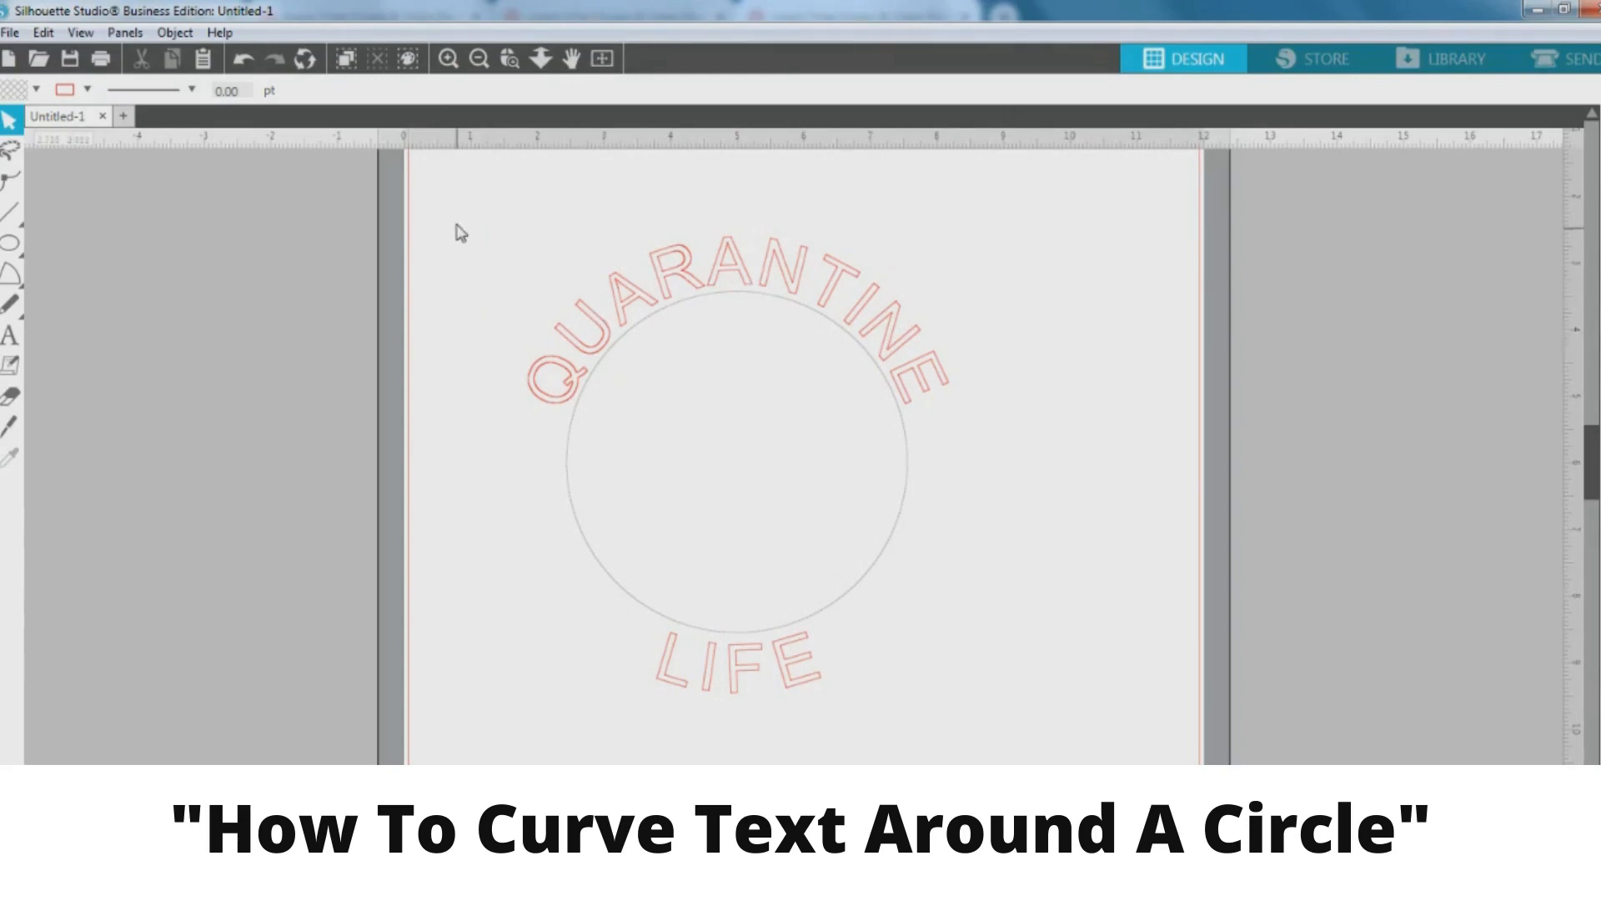
Select the circle with both curved words and ungroup them via Object > Ungroup
{"action": "left_click_drag", "start_coordinate": [456, 217], "coordinate": [917, 717]}
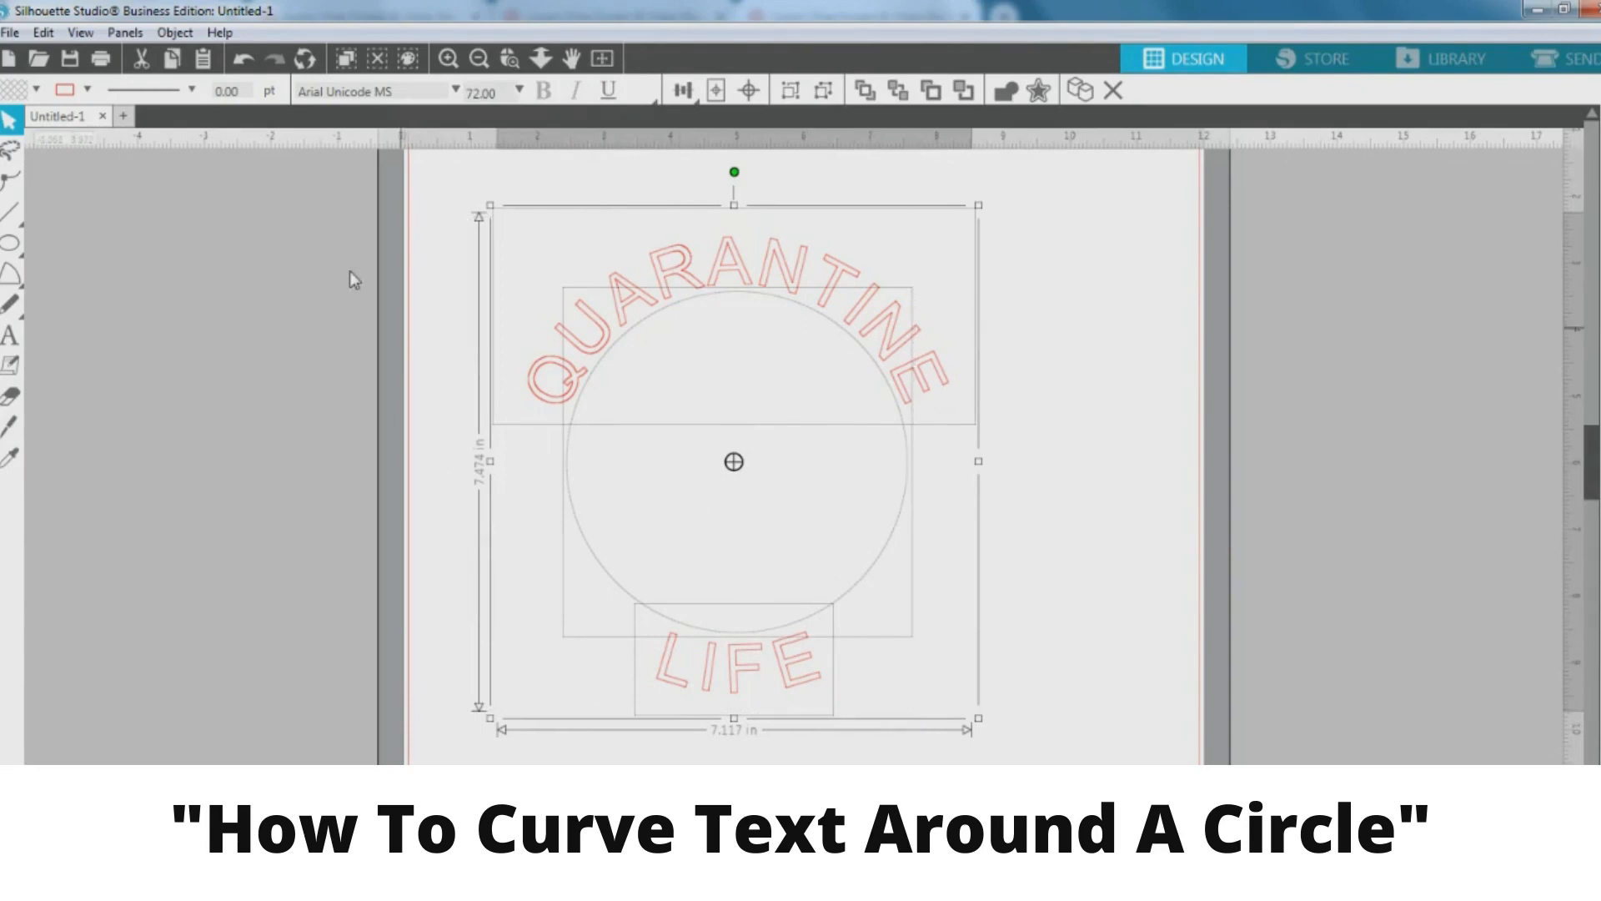
{"action": "left_click", "coordinate": [174, 33]}
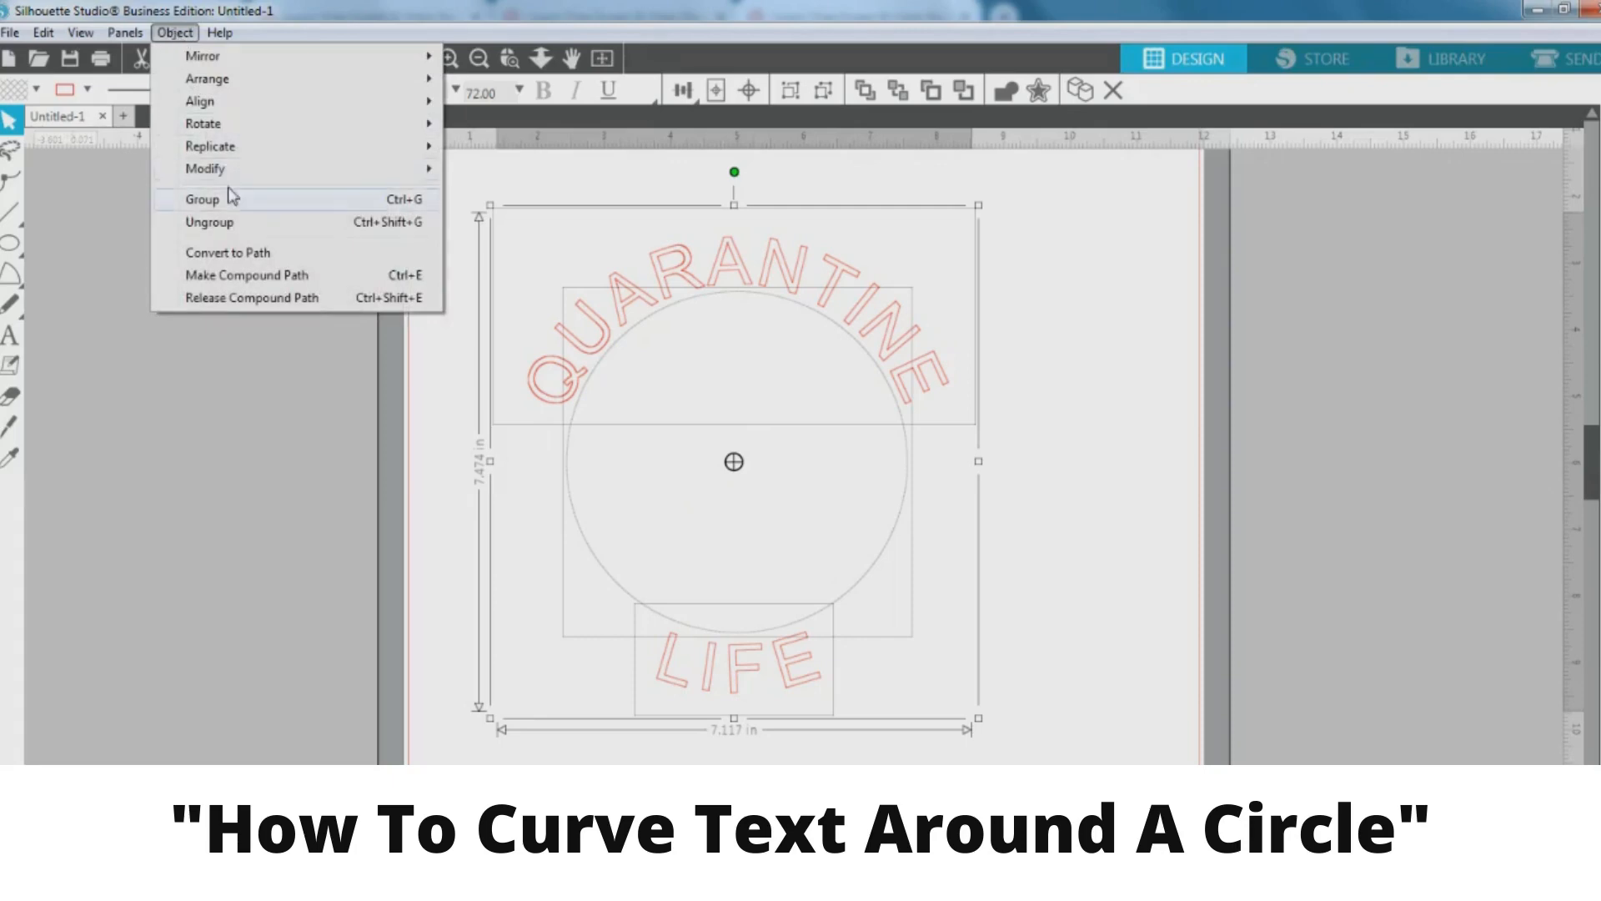
{"action": "left_click", "coordinate": [223, 221]}
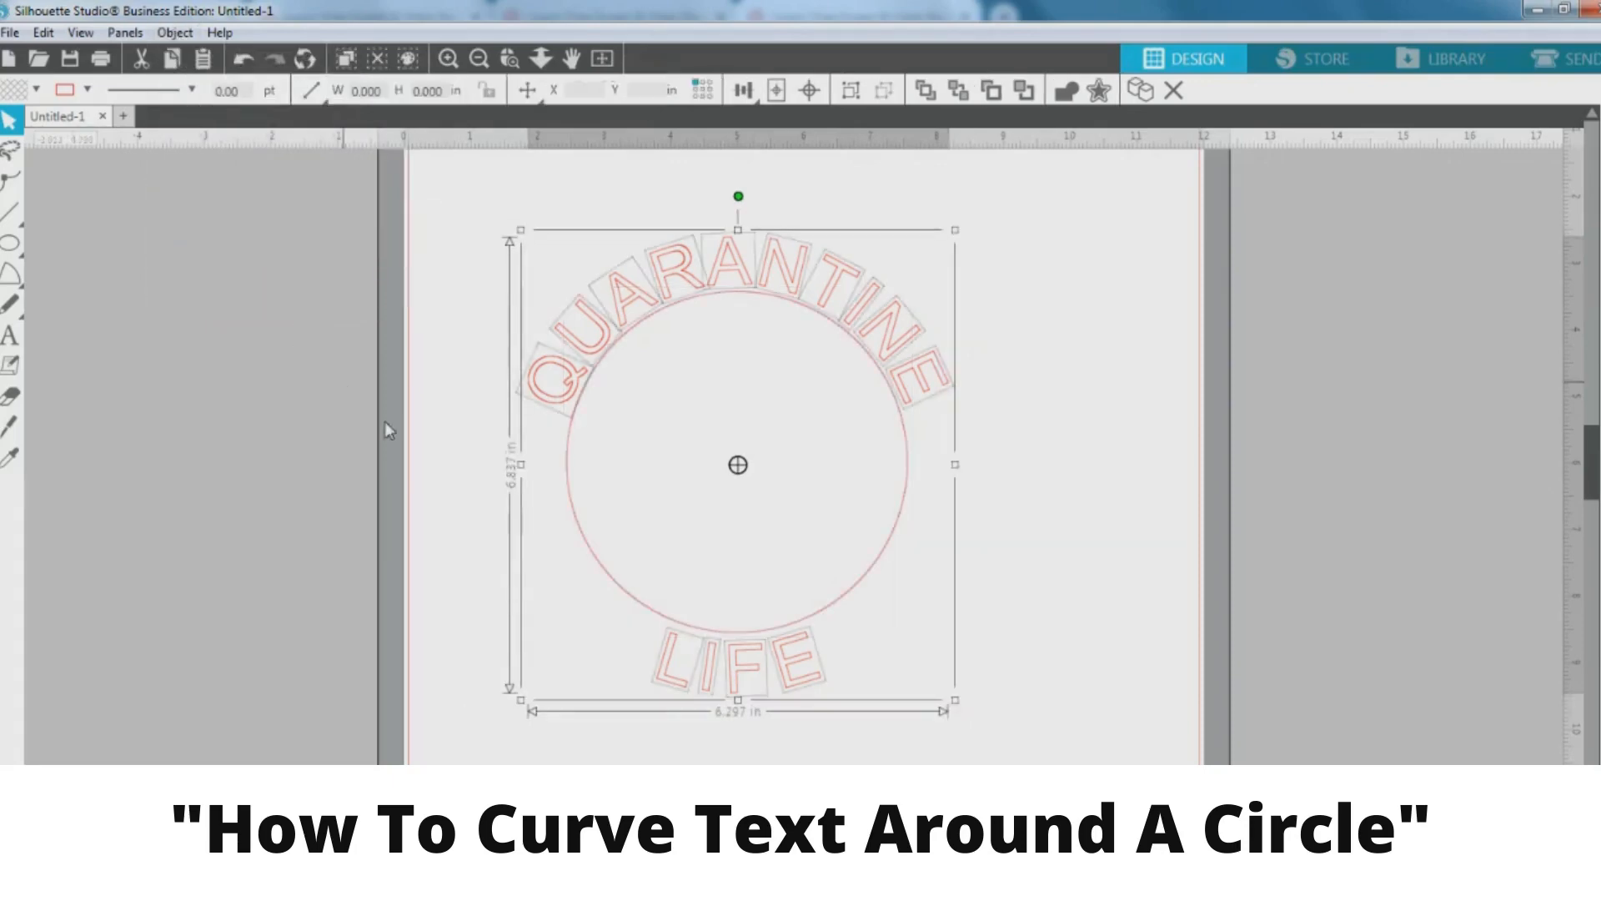
Drag the circle off the mat to the left and select the QUARANTINE letters
{"action": "left_click", "coordinate": [444, 465]}
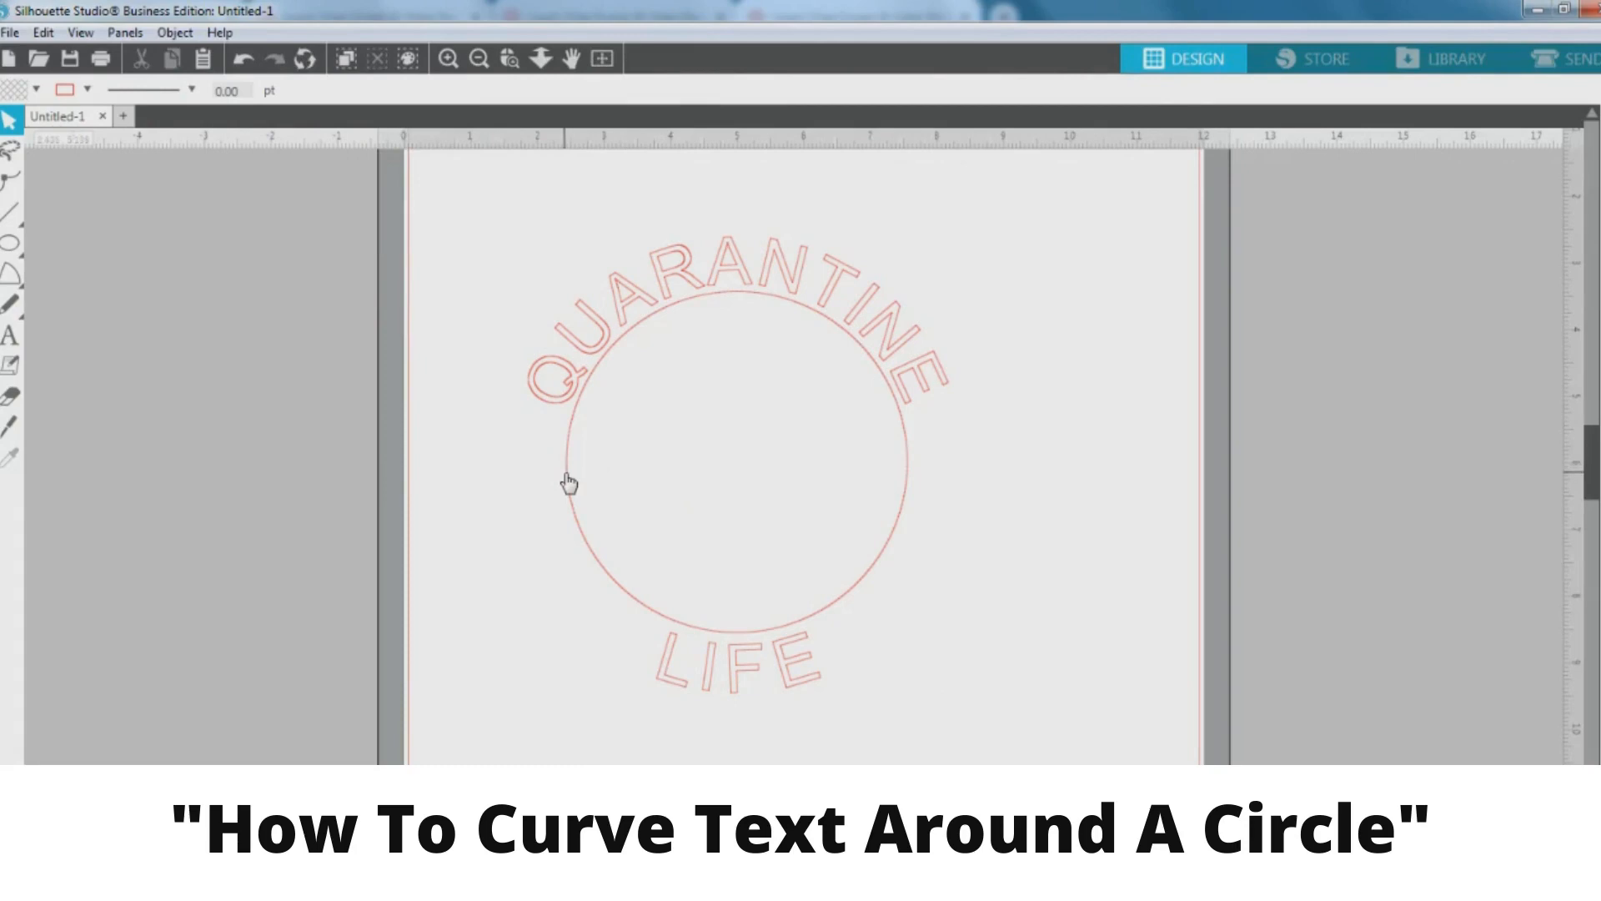
{"action": "left_click_drag", "start_coordinate": [567, 482], "coordinate": [4, 482]}
{"action": "left_click_drag", "start_coordinate": [562, 198], "coordinate": [1103, 492]}
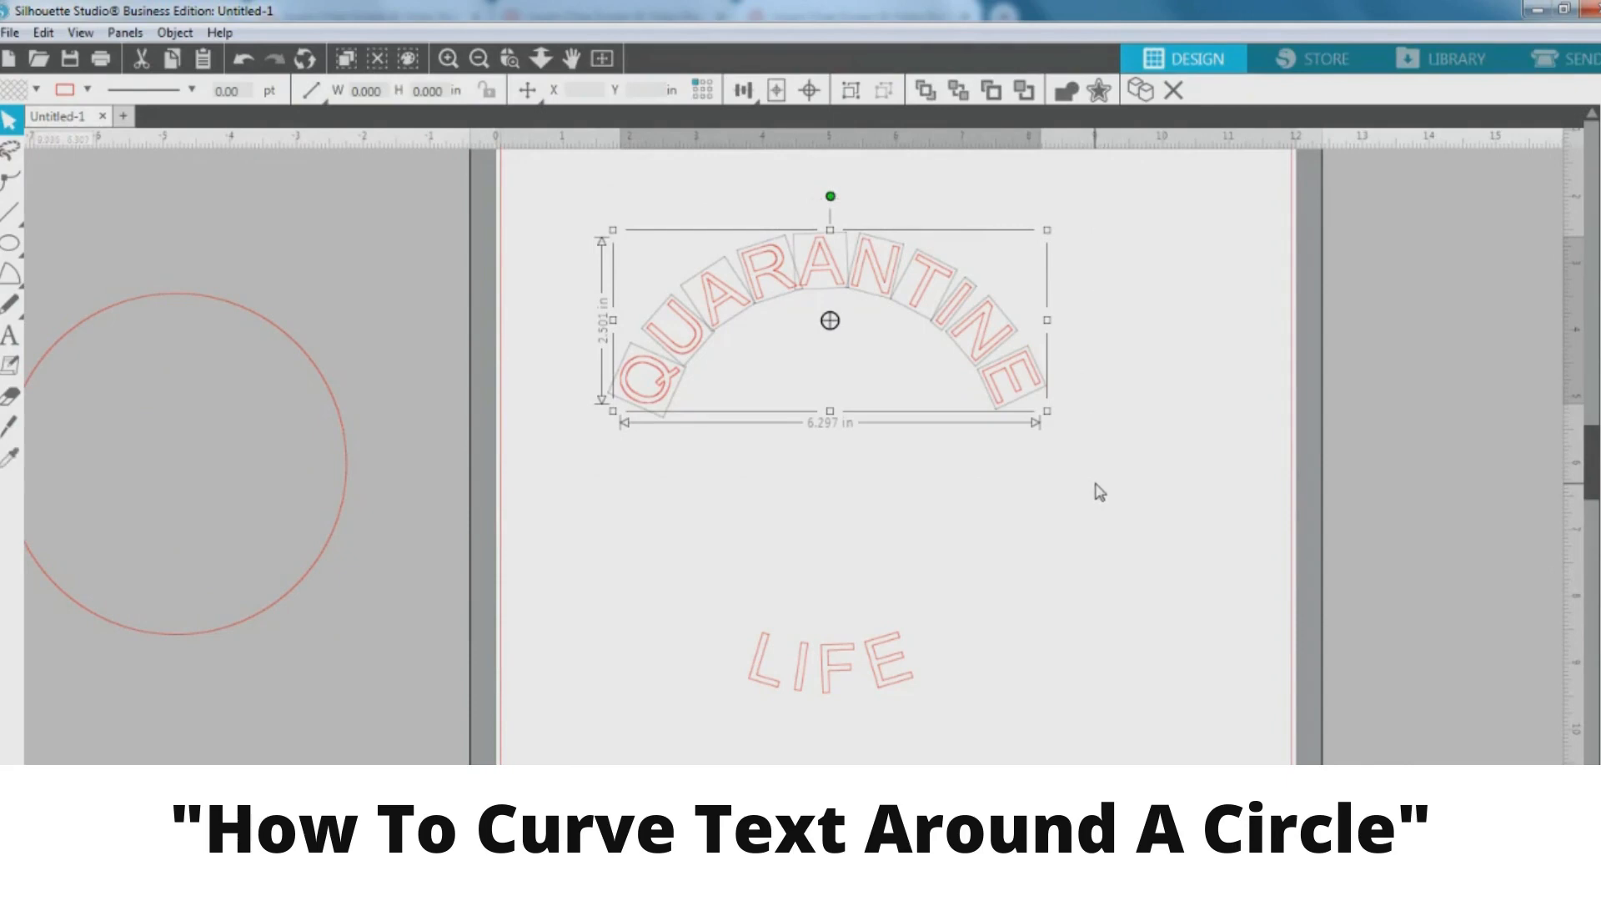
Group QUARANTINE's and LIFE's letters, then drag the circle back centred between them
{"action": "key", "text": "ctrl+g"}
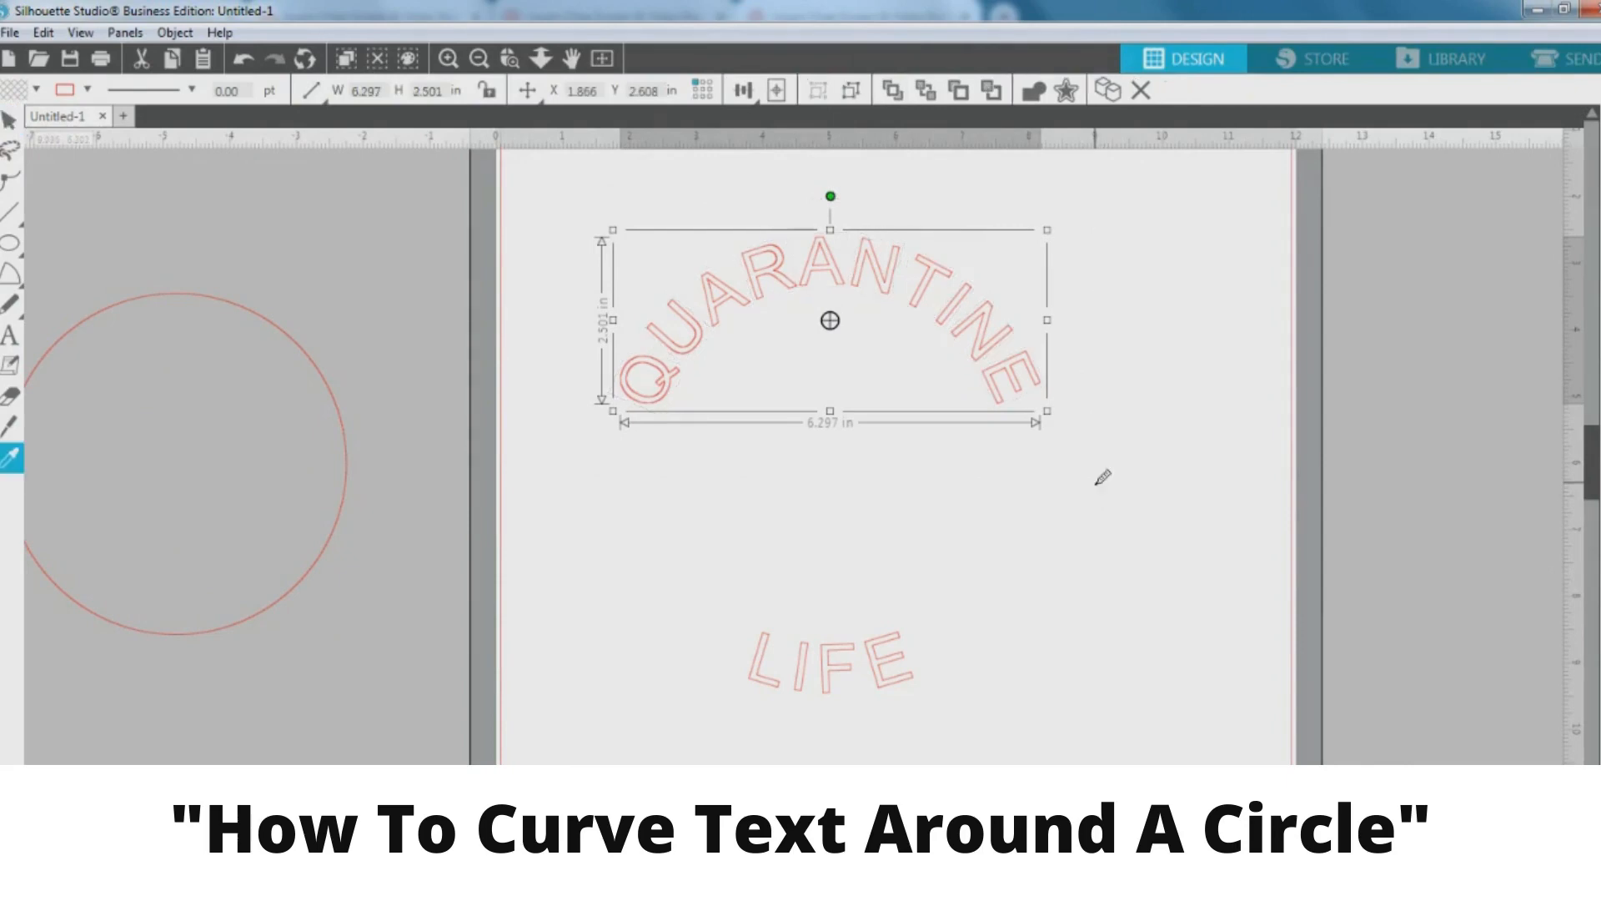
{"action": "key", "text": "v"}
{"action": "left_click", "coordinate": [1045, 497]}
{"action": "left_click_drag", "start_coordinate": [714, 602], "coordinate": [999, 737]}
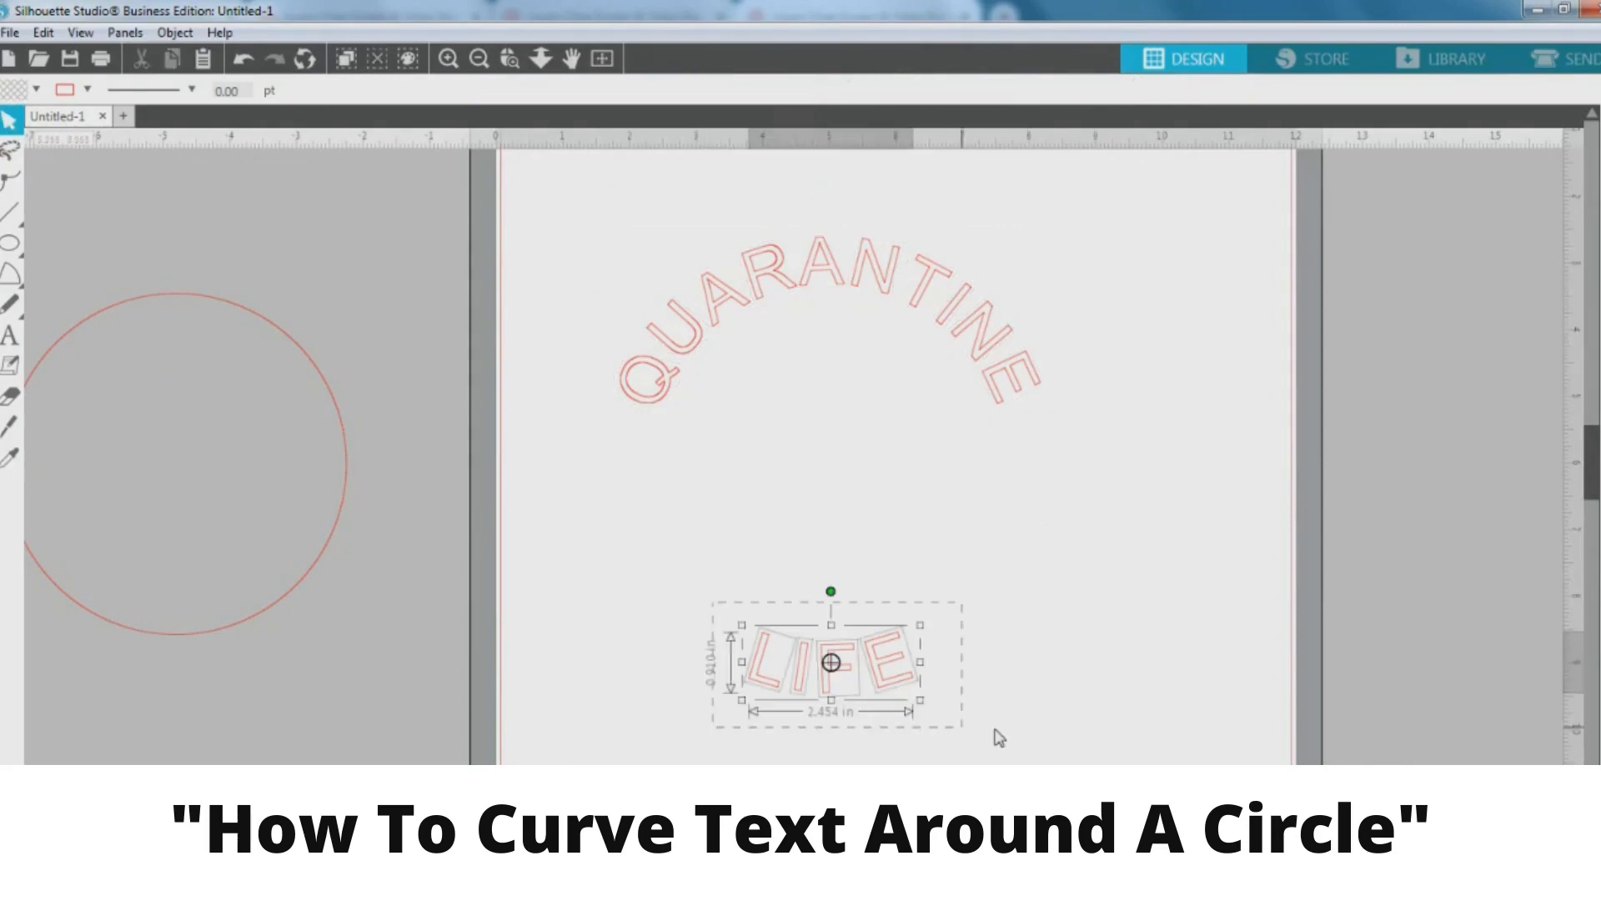
{"action": "left_click", "coordinate": [177, 33]}
{"action": "left_click", "coordinate": [215, 200]}
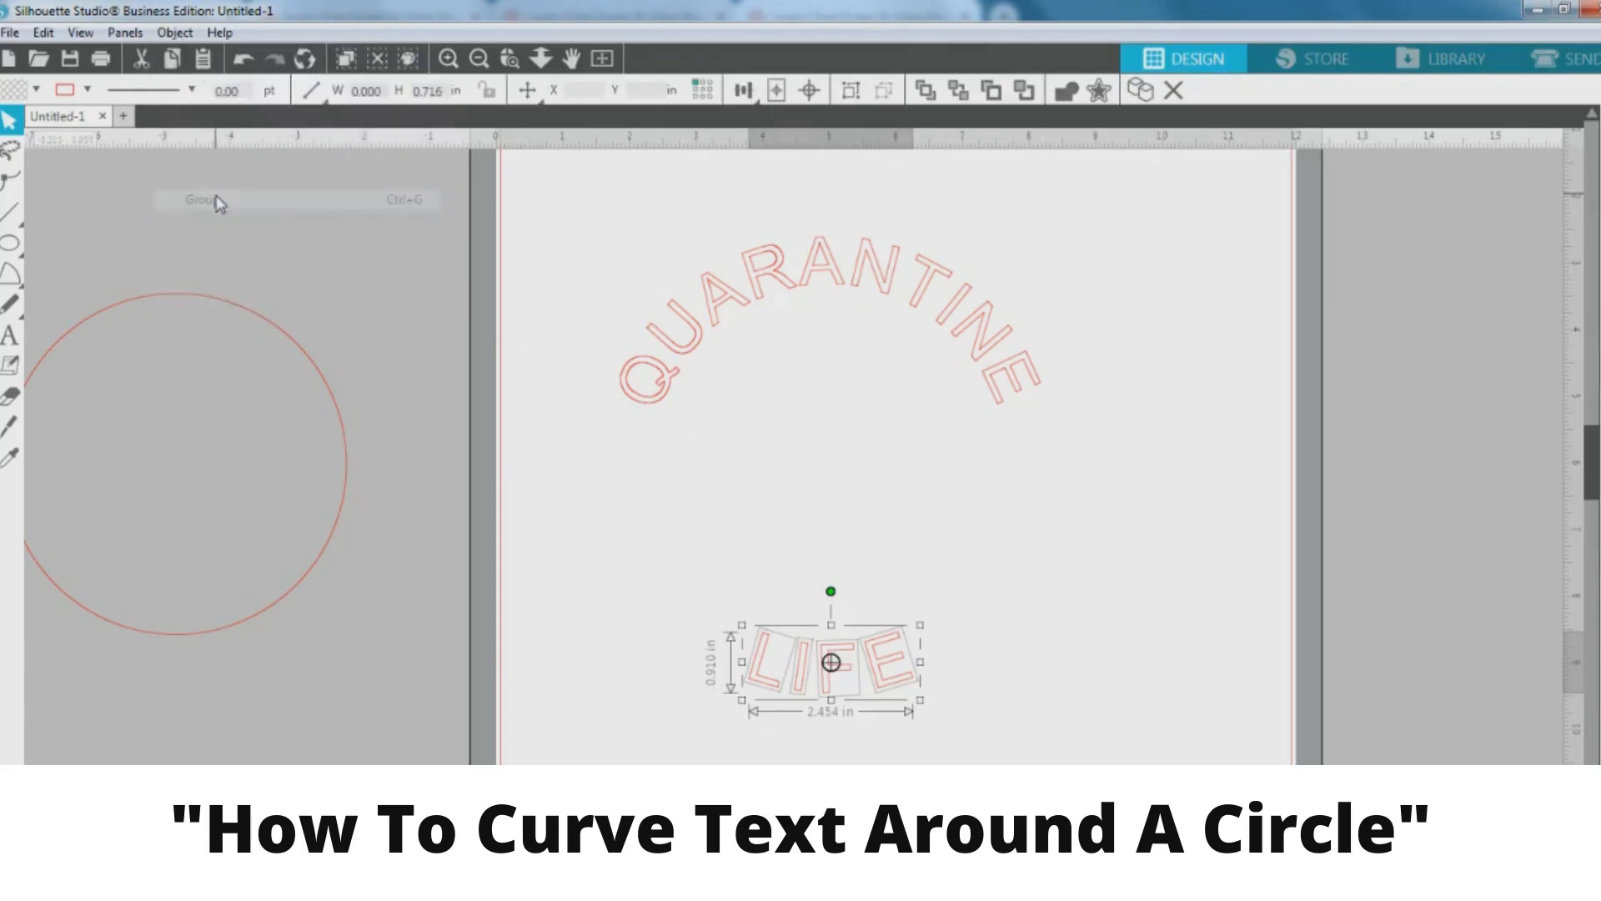
{"action": "left_click", "coordinate": [725, 483]}
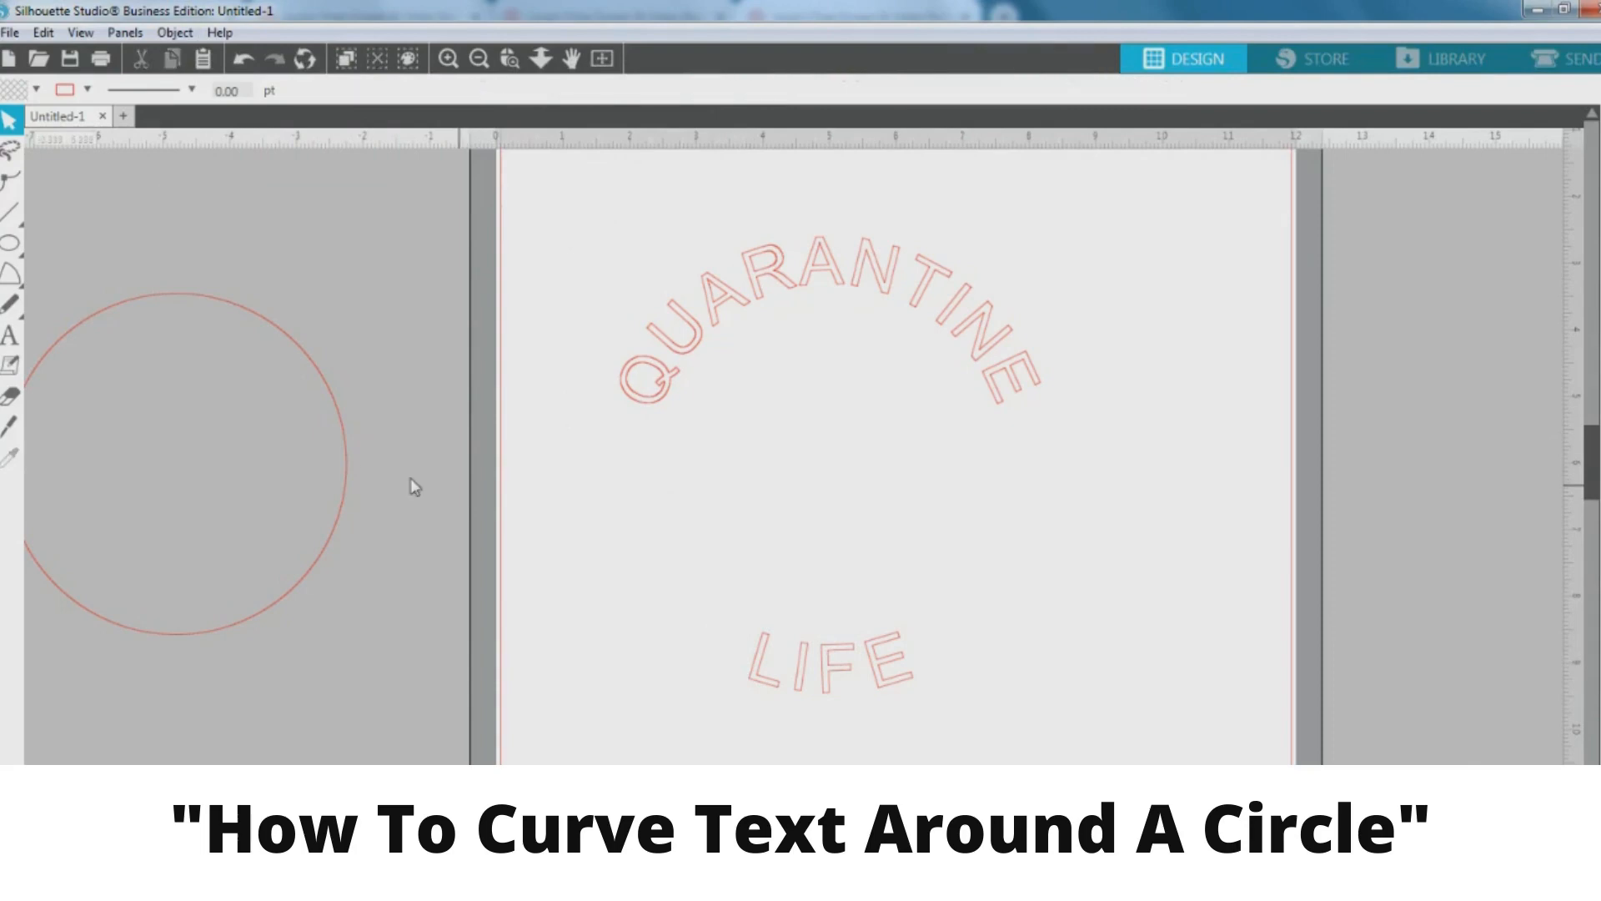
{"action": "left_click_drag", "start_coordinate": [347, 464], "coordinate": [1001, 467]}
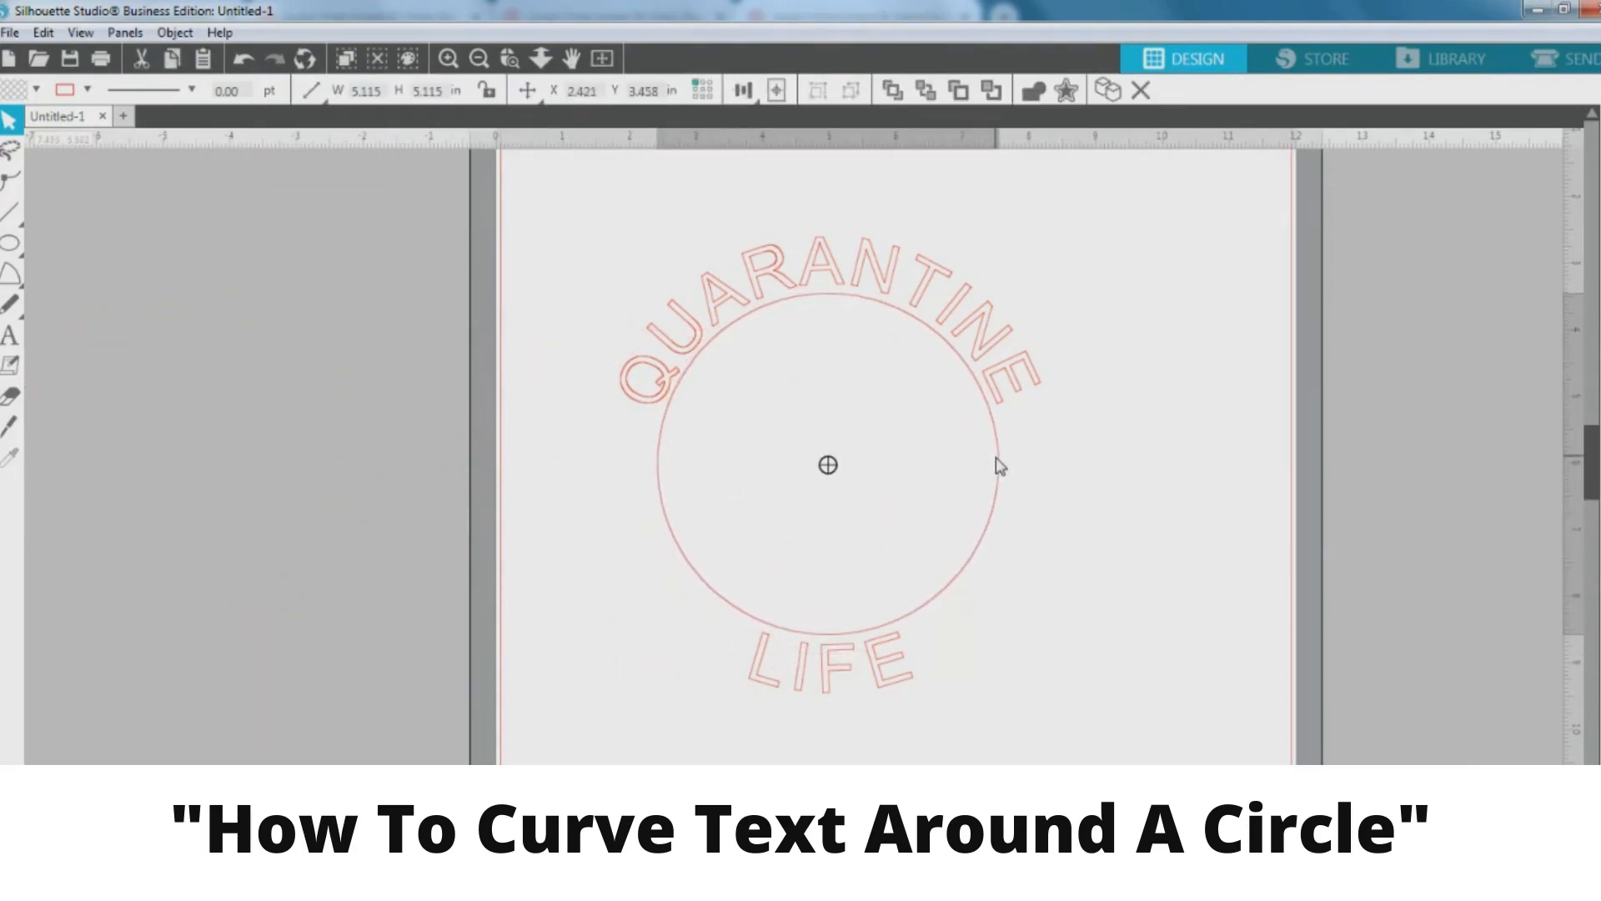
{"action": "left_click", "coordinate": [1004, 467]}
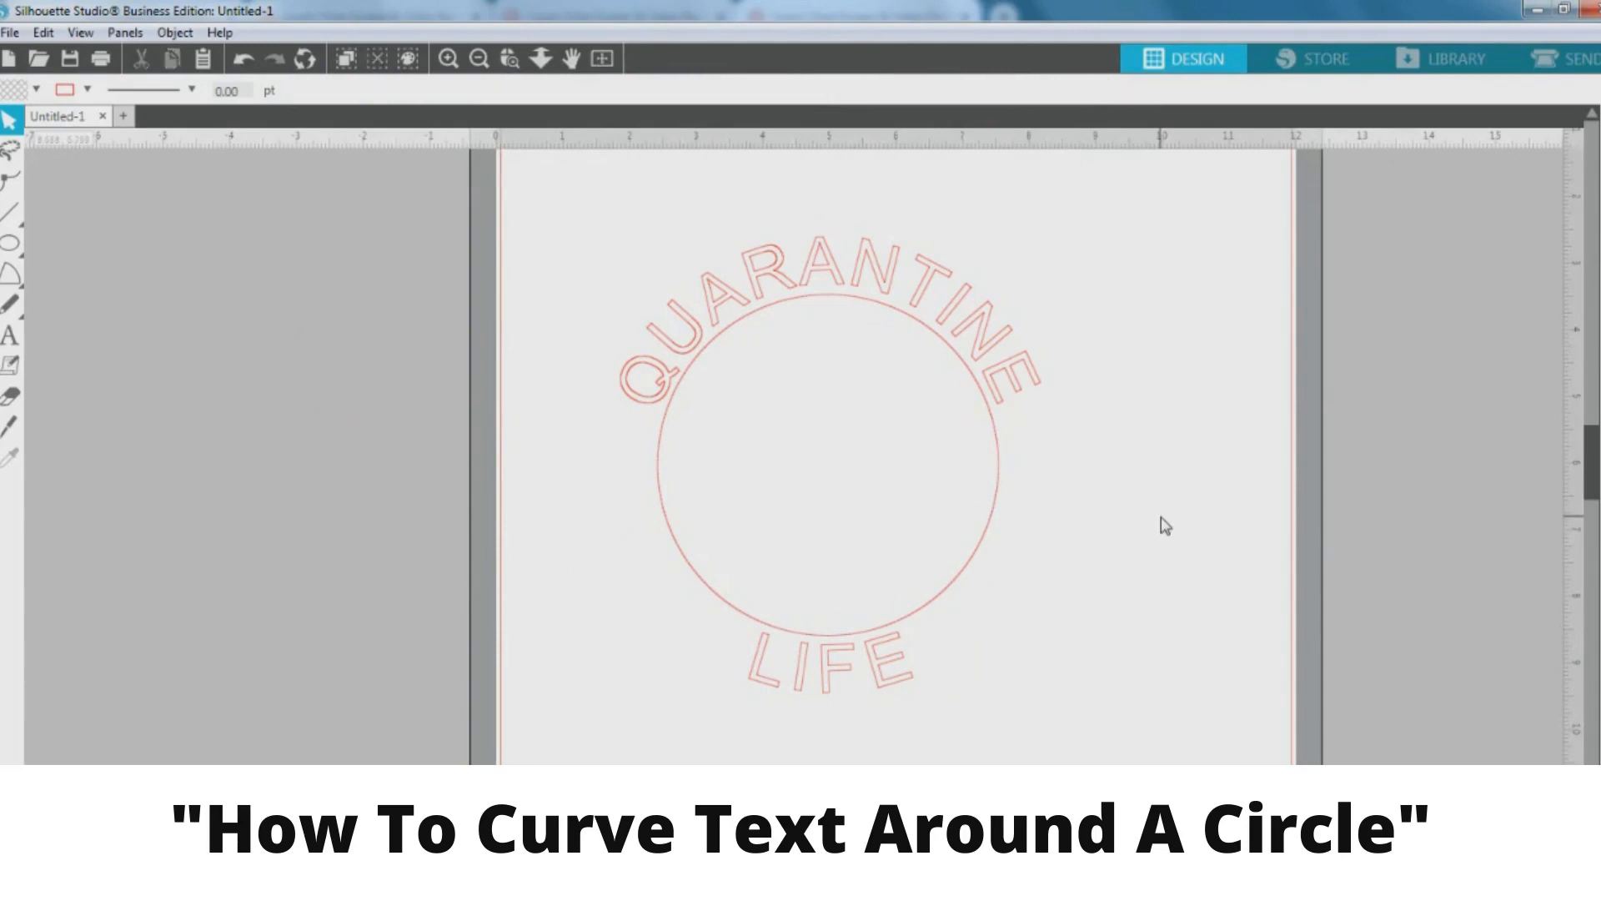